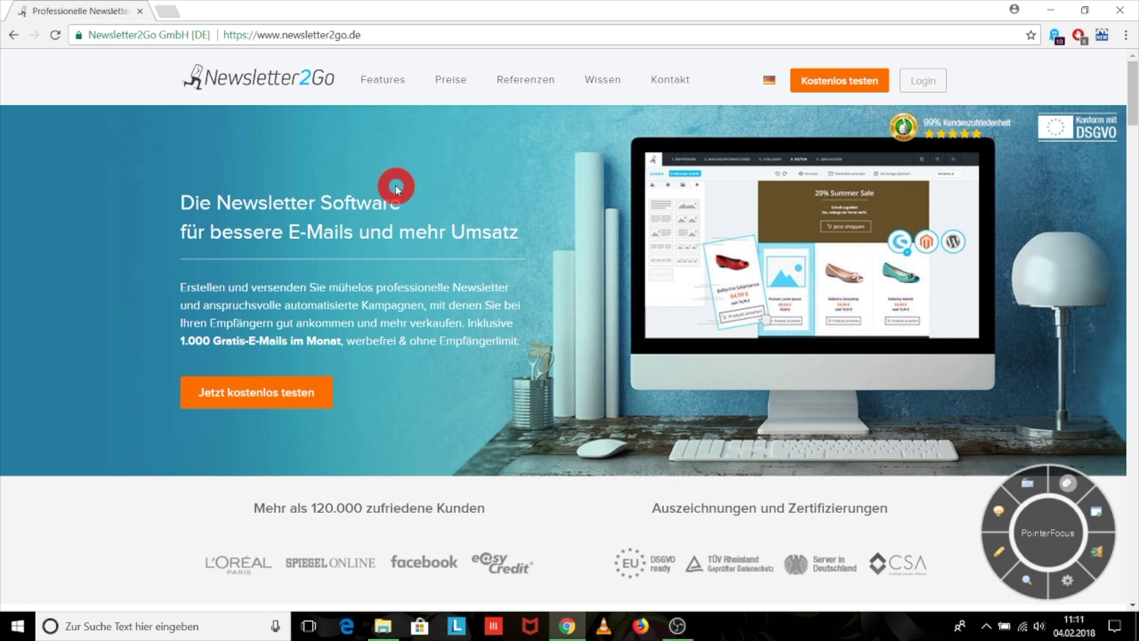
Step: Underline the "1.000 Gratis-E-Mails im Monat" offer and the "Kostenlos testen" link on the homepage with the PointerFocus pen
{"action": "left_click", "coordinate": [999, 550]}
{"action": "left_click_drag", "start_coordinate": [178, 351], "coordinate": [359, 356]}
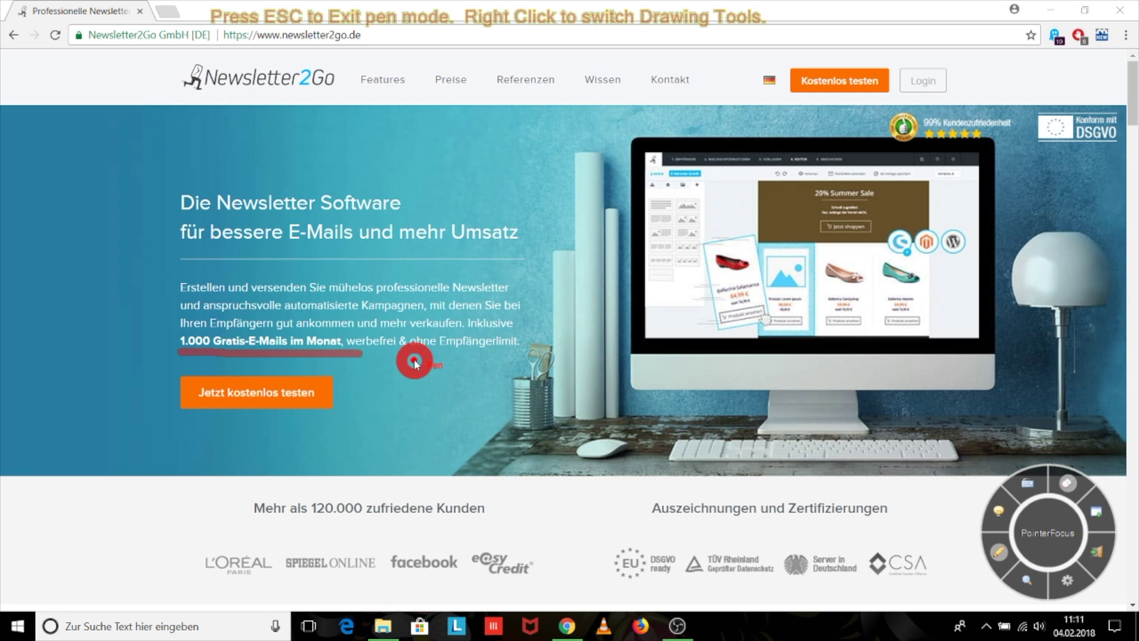
{"action": "left_click_drag", "start_coordinate": [793, 105], "coordinate": [899, 95]}
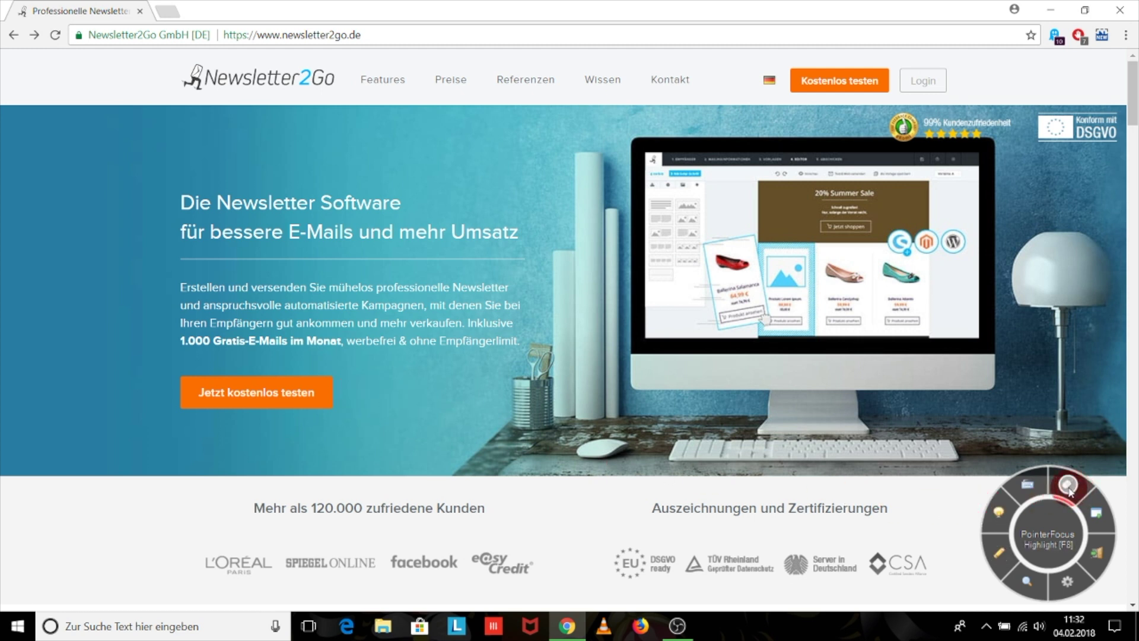
Step: Magnify the "DSGVO ready" certification logo on the homepage and restore the pointer highlight
{"action": "left_click", "coordinate": [1027, 581]}
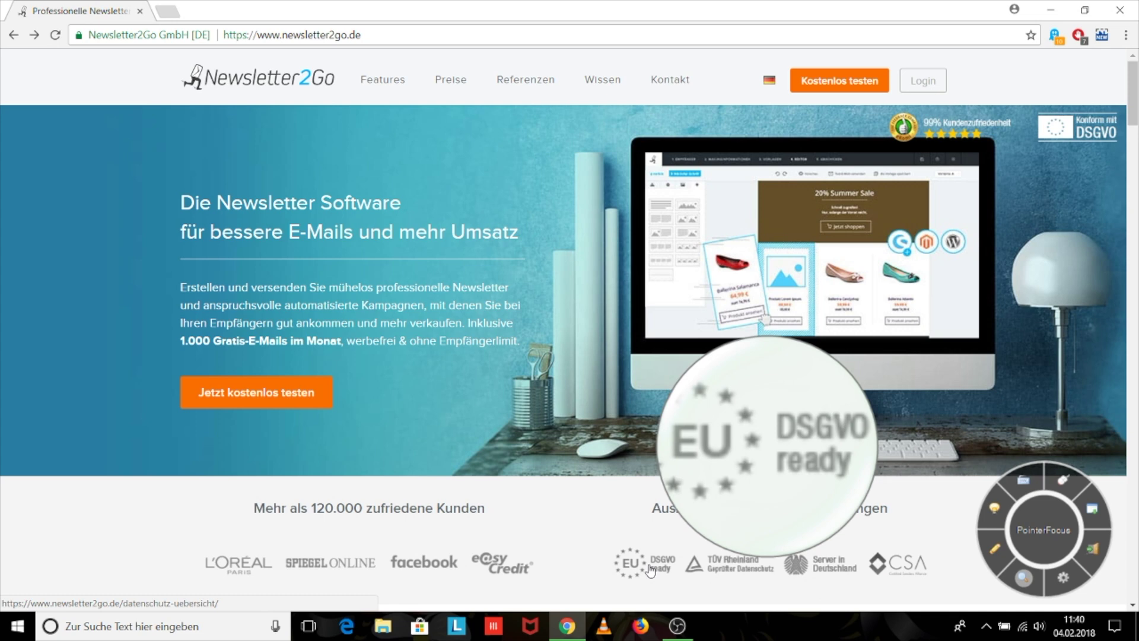
{"action": "left_click", "coordinate": [1023, 577]}
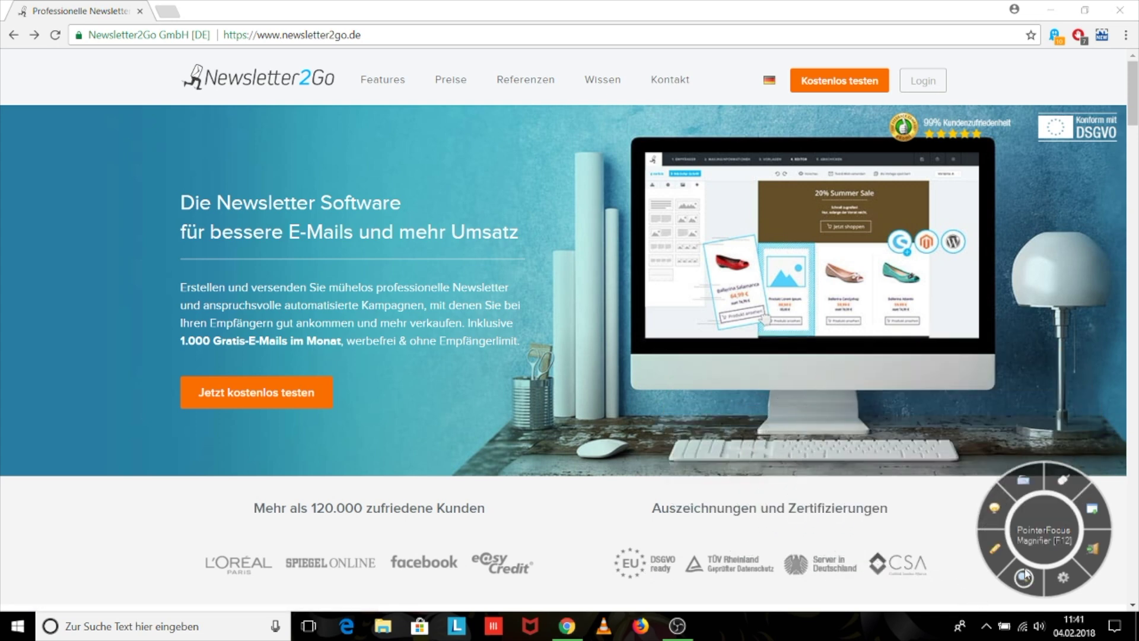
{"action": "left_click", "coordinate": [1062, 481]}
Step: Open the Credit-Payback feature page and underline its bullet on open and click rates with the pen, then leave pen mode
{"action": "left_click", "coordinate": [803, 475]}
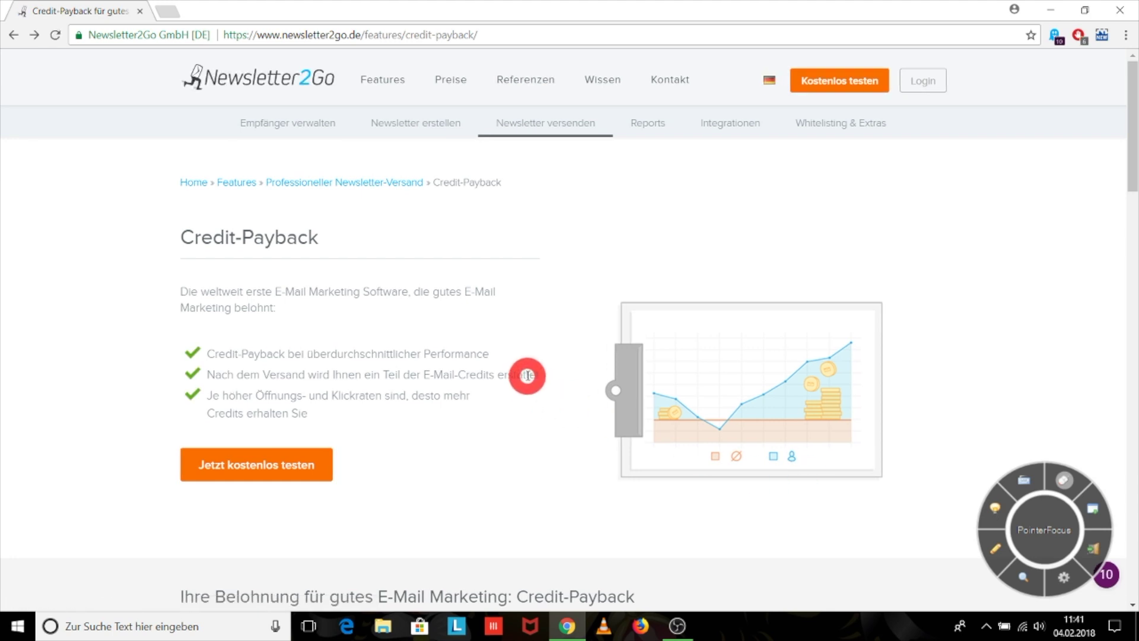
{"action": "left_click", "coordinate": [996, 549]}
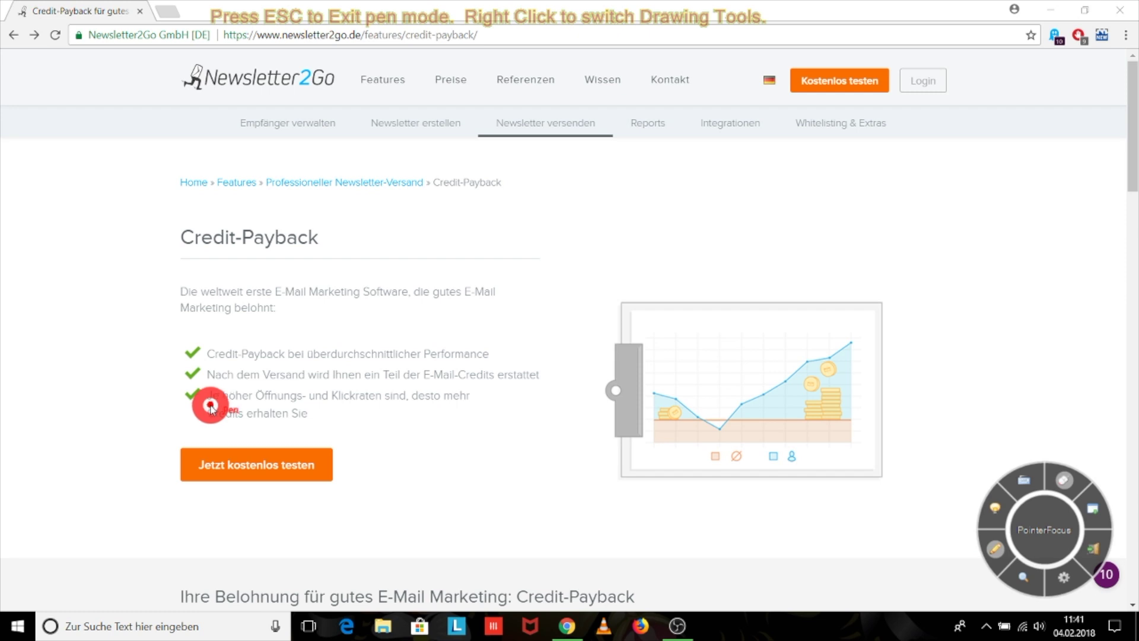
{"action": "left_click_drag", "start_coordinate": [208, 404], "coordinate": [468, 407]}
{"action": "left_click_drag", "start_coordinate": [205, 426], "coordinate": [319, 426]}
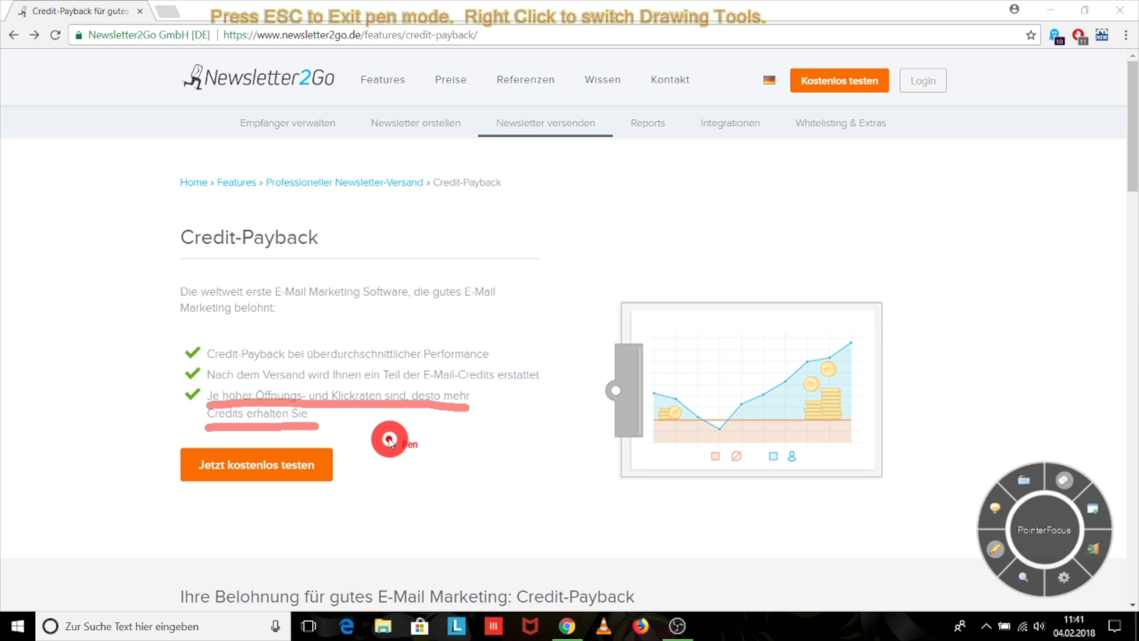
{"action": "key", "text": "Escape"}
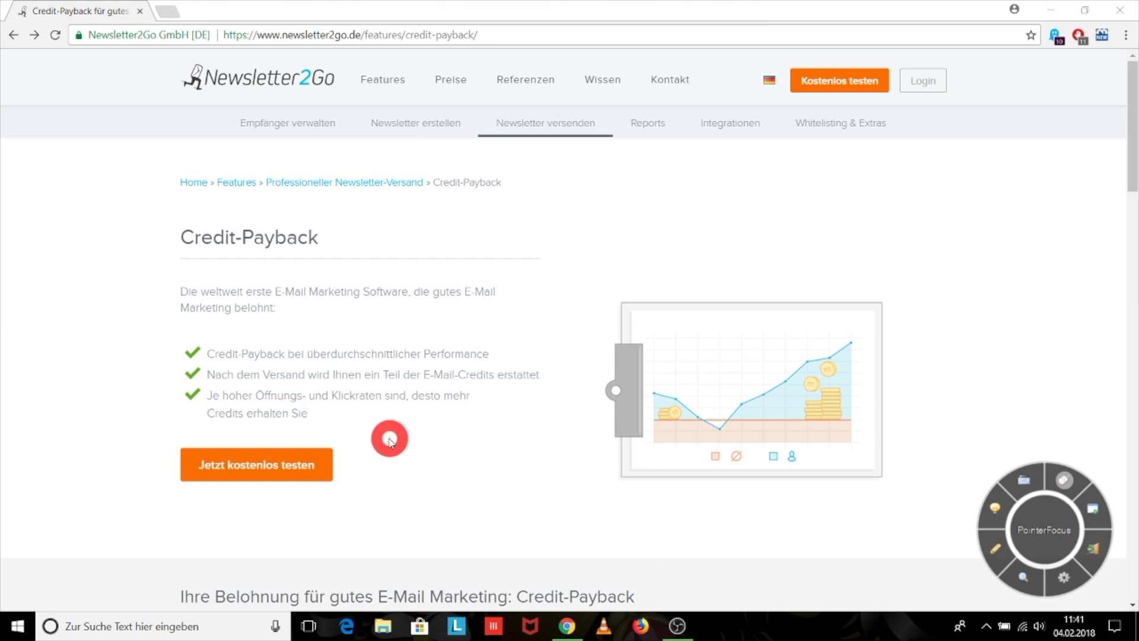
Step: Log in to the Newsletter2Go account and look over the dashboard down to the current statistics
{"action": "left_click", "coordinate": [922, 83]}
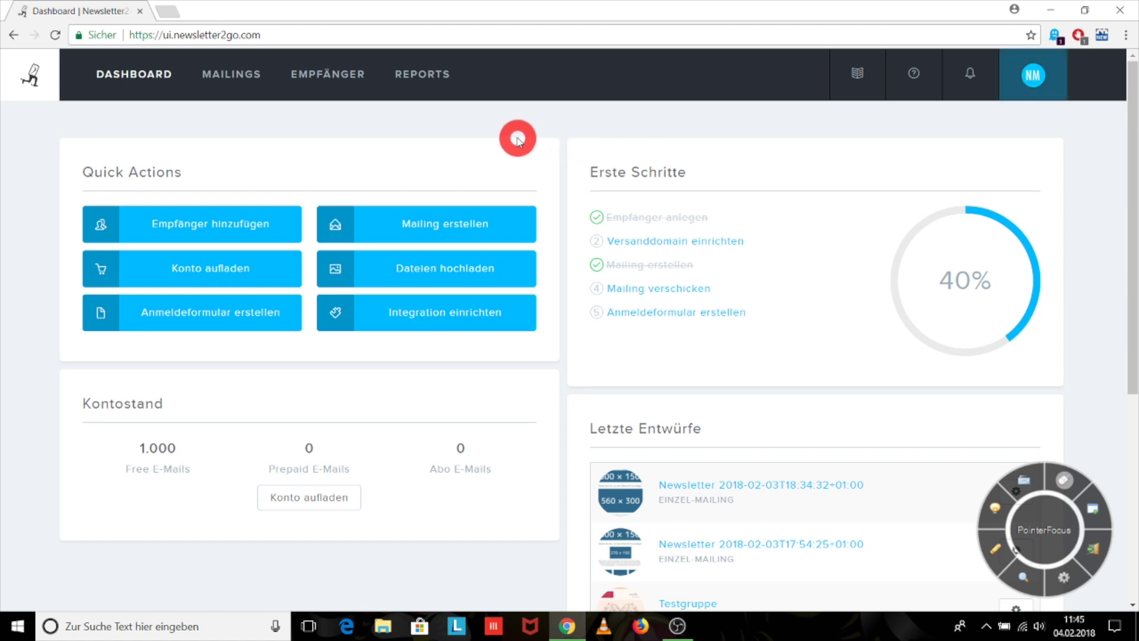
{"action": "scroll", "coordinate": [510, 207], "scroll_direction": "down", "scroll_amount": 2}
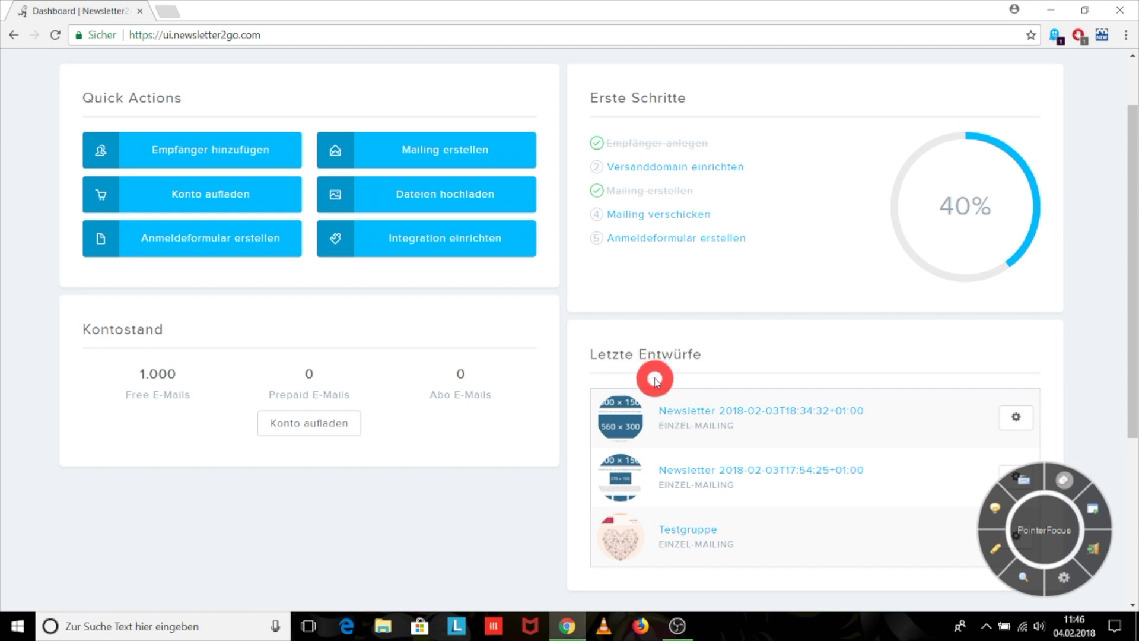
{"action": "scroll", "coordinate": [662, 378], "scroll_direction": "down", "scroll_amount": 5}
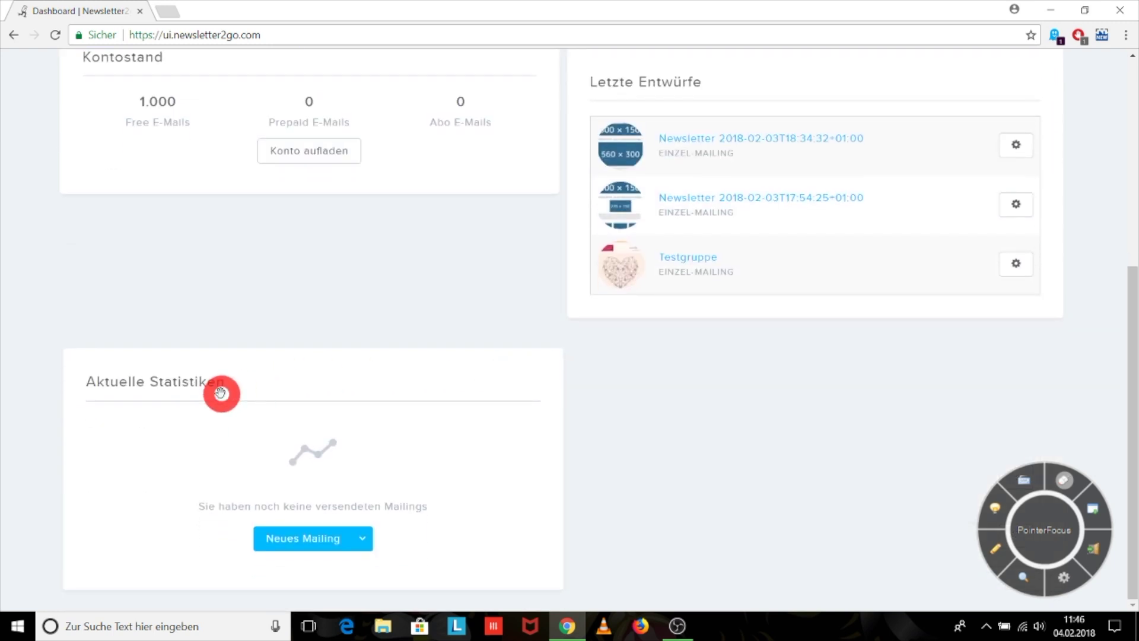
{"action": "scroll", "coordinate": [220, 392], "scroll_direction": "up", "scroll_amount": 6}
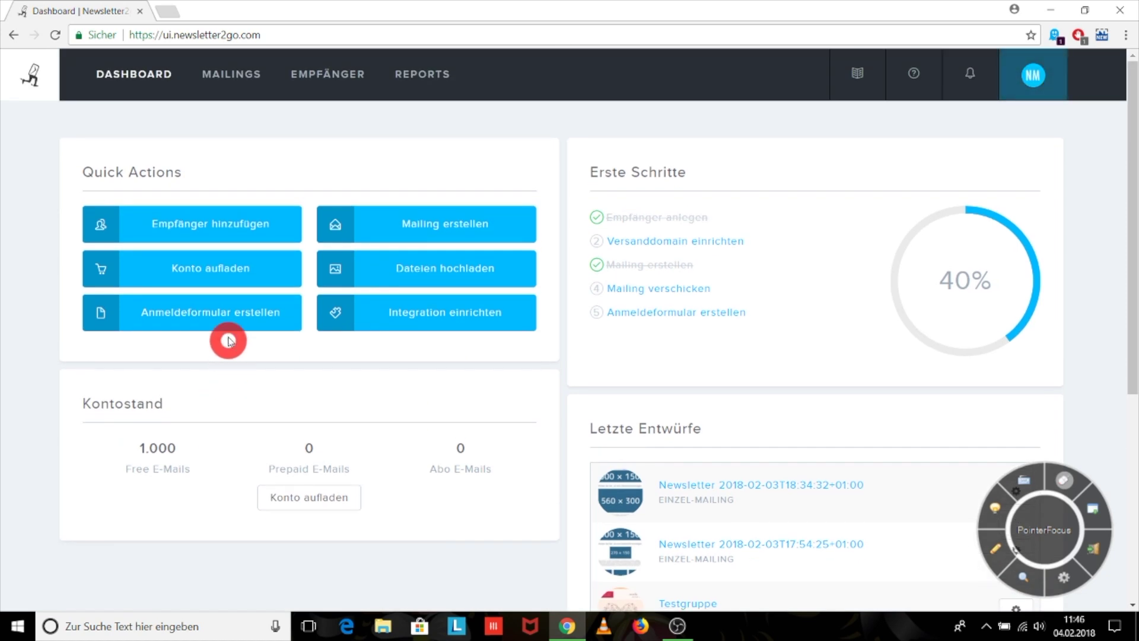
Step: Open the mailings overview and look through the newsletter drafts
{"action": "left_click", "coordinate": [229, 78]}
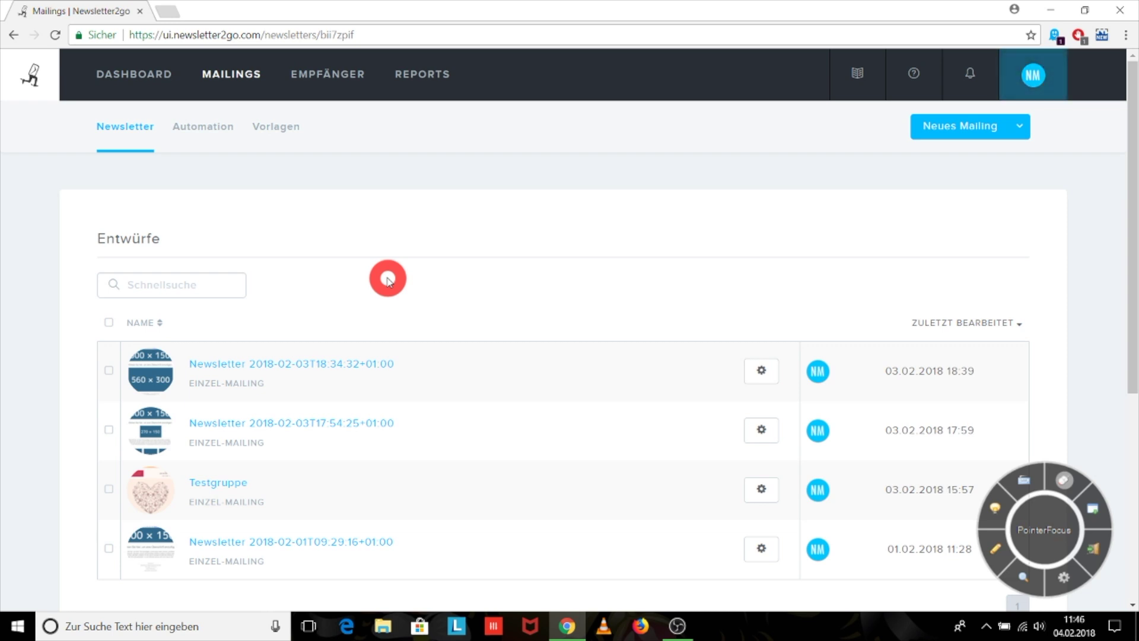
{"action": "scroll", "coordinate": [388, 281], "scroll_direction": "down", "scroll_amount": 1}
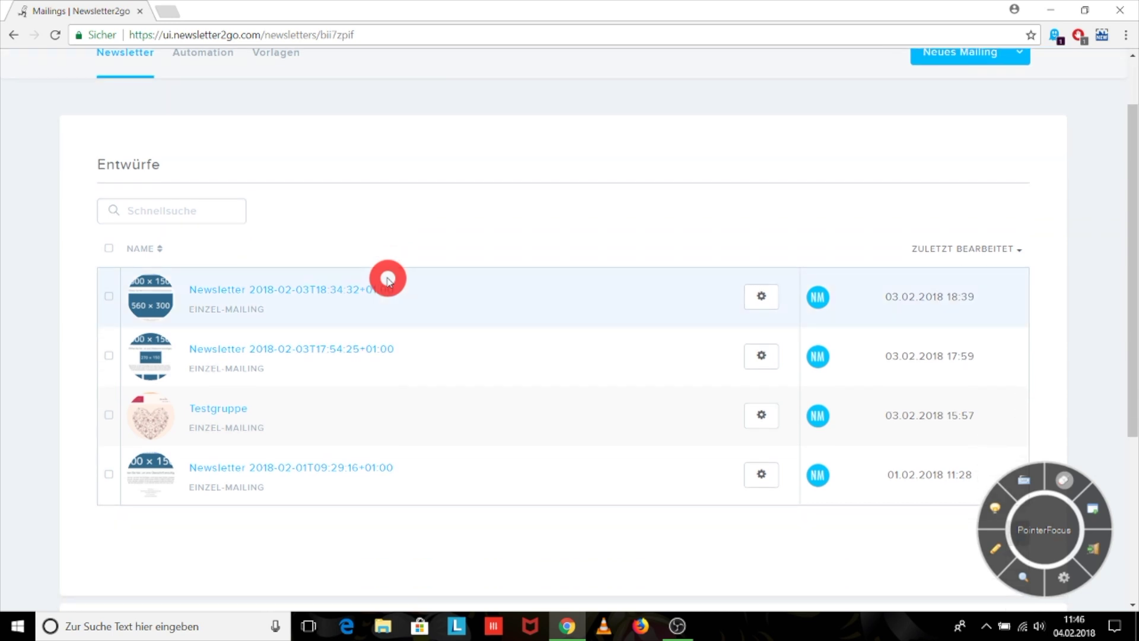
{"action": "scroll", "coordinate": [388, 278], "scroll_direction": "up", "scroll_amount": 1}
Step: Create and save a new recipient group named "Vorstand" without auto-update
{"action": "left_click", "coordinate": [332, 77]}
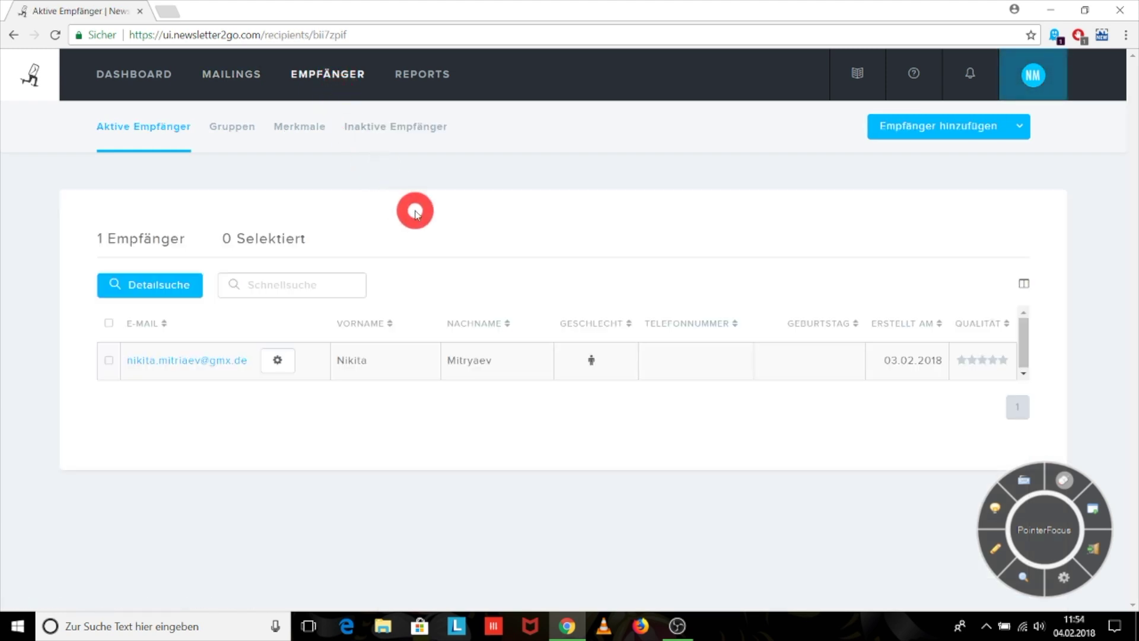
{"action": "left_click", "coordinate": [245, 134]}
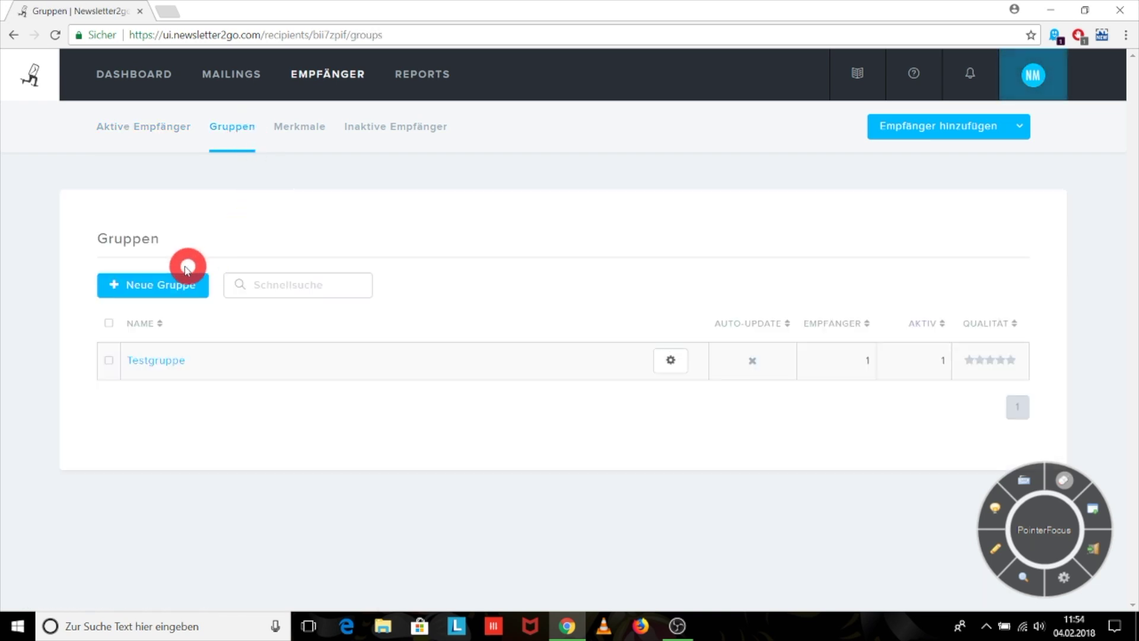
{"action": "left_click", "coordinate": [156, 287]}
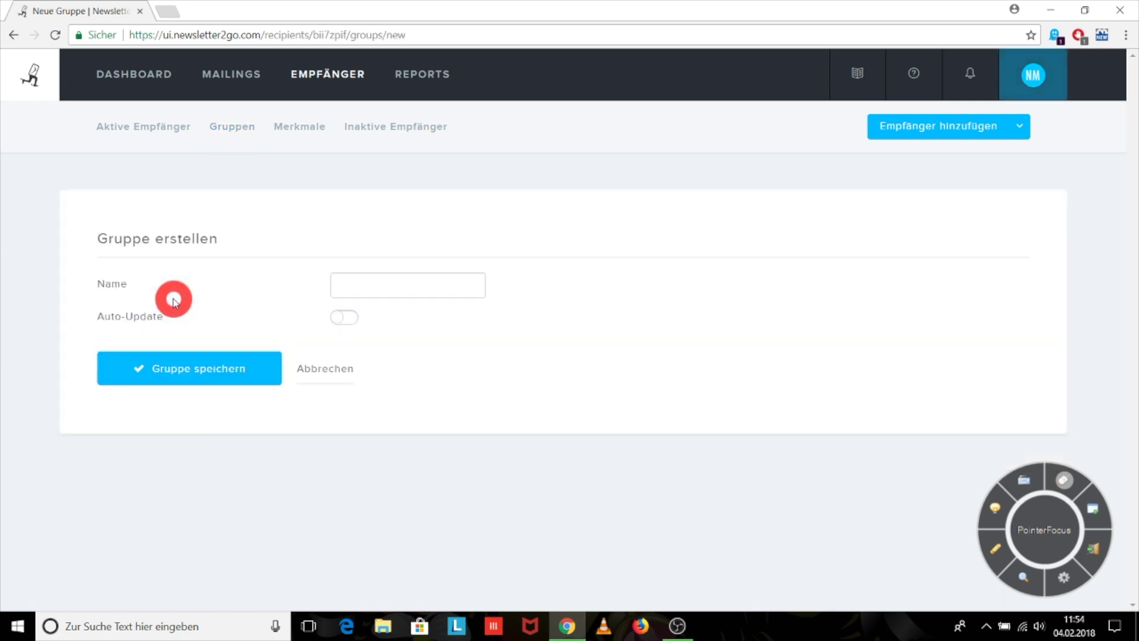
{"action": "left_click", "coordinate": [369, 287]}
{"action": "type", "text": "Vo"}
{"action": "key", "text": "Down"}
{"action": "key", "text": "Return"}
{"action": "key", "text": "Return"}
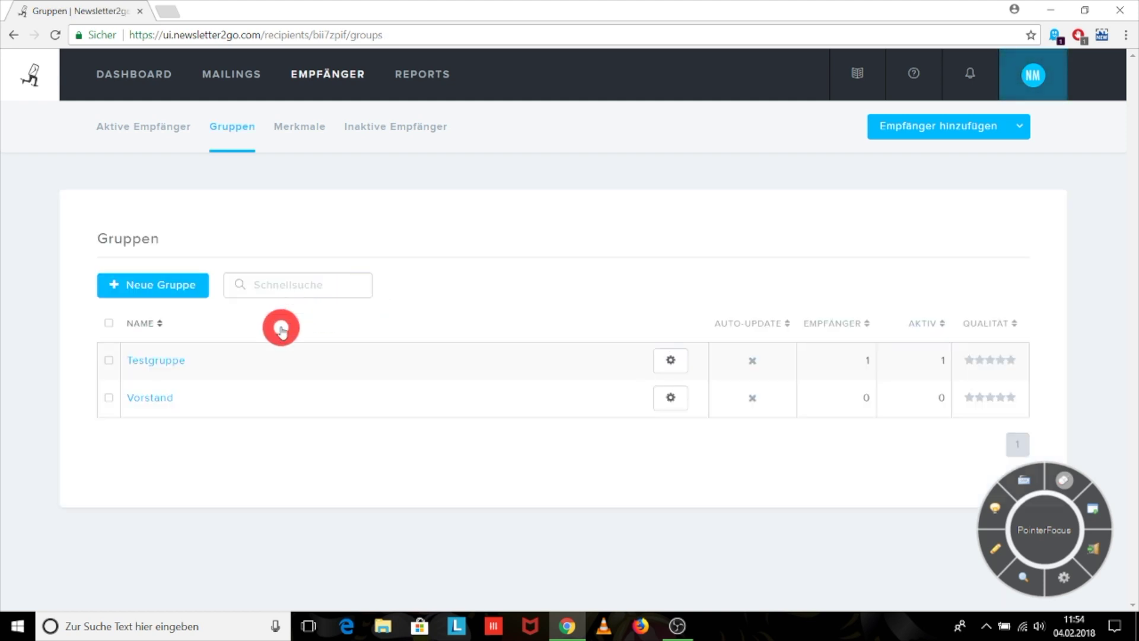
Step: Create and save another recipient group named "Aktive Leser" without auto-update
{"action": "left_click", "coordinate": [173, 294]}
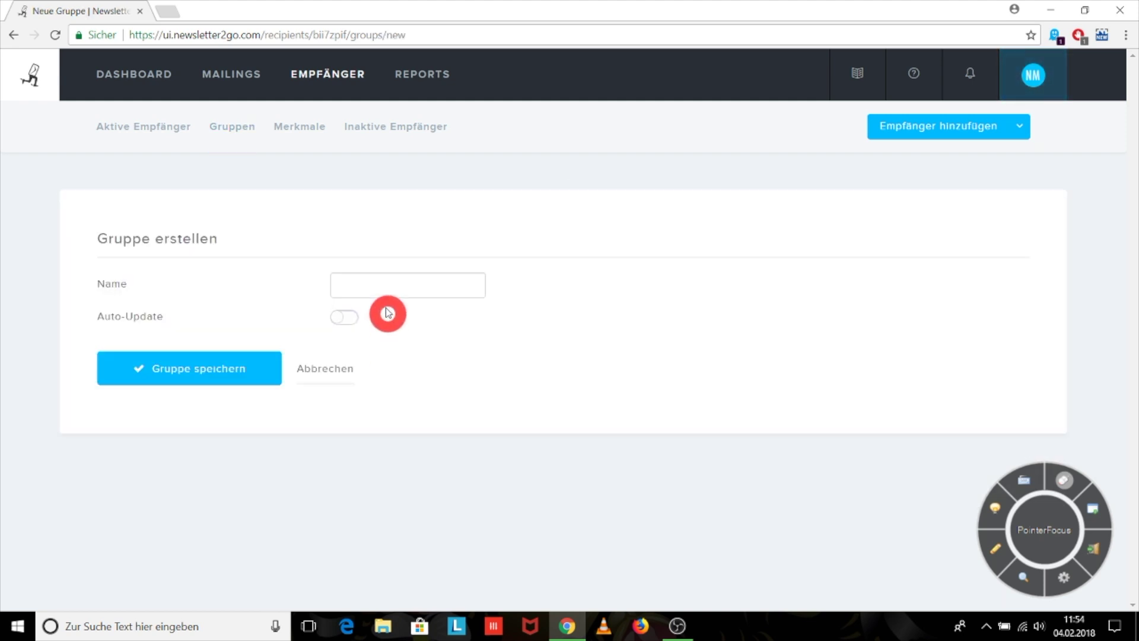
{"action": "left_click", "coordinate": [384, 289]}
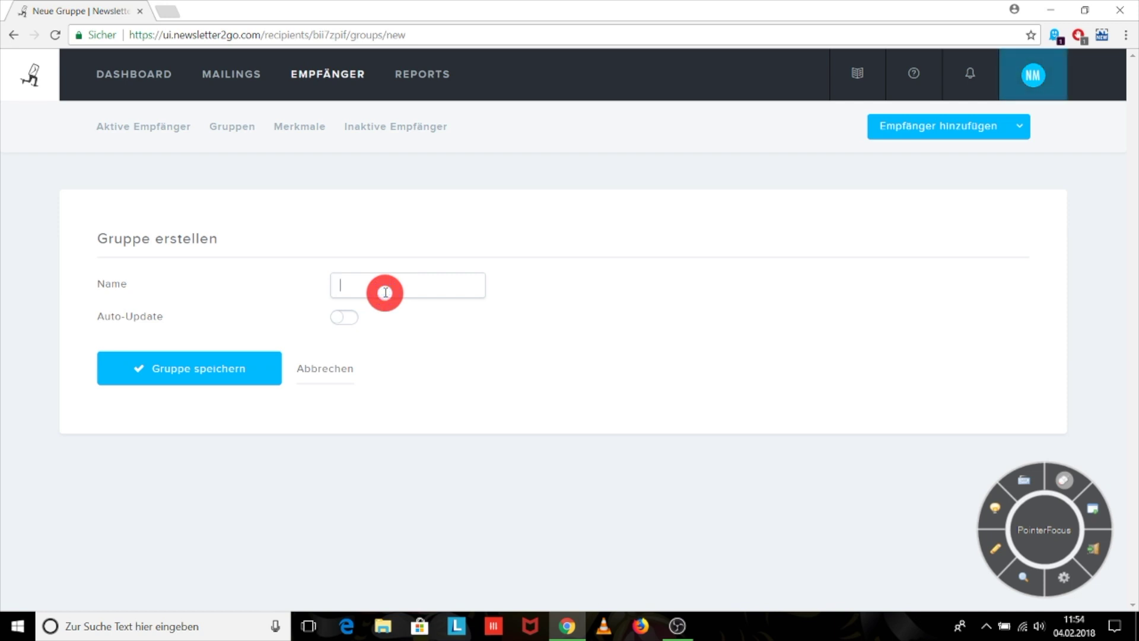
{"action": "type", "text": "Ak"}
{"action": "key", "text": "Down"}
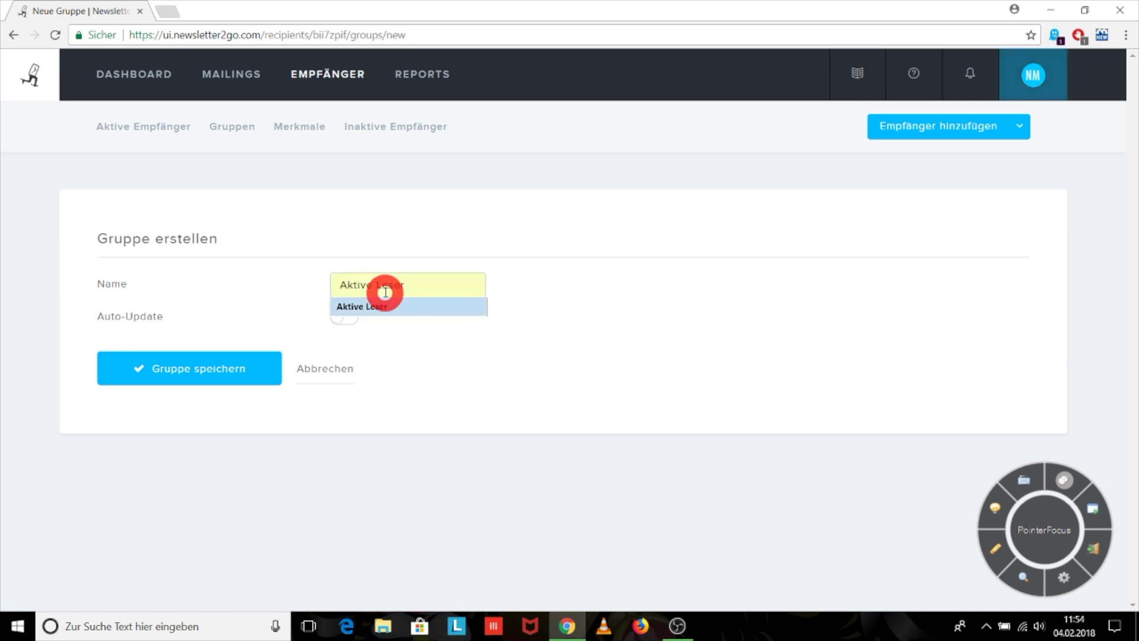
{"action": "key", "text": "Return"}
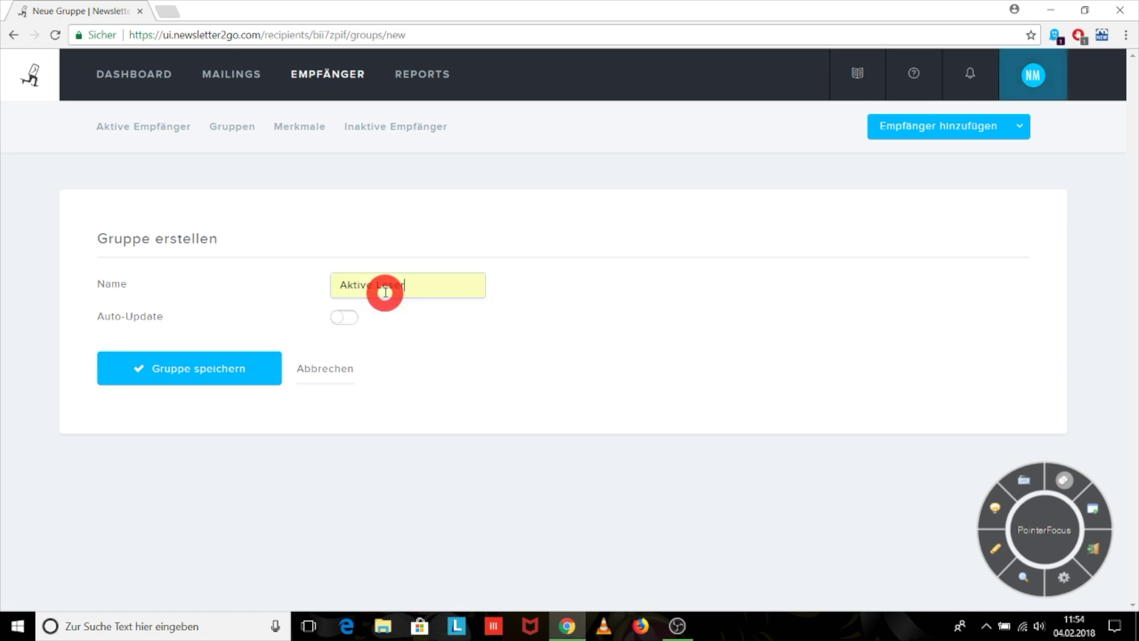
{"action": "left_click", "coordinate": [198, 372]}
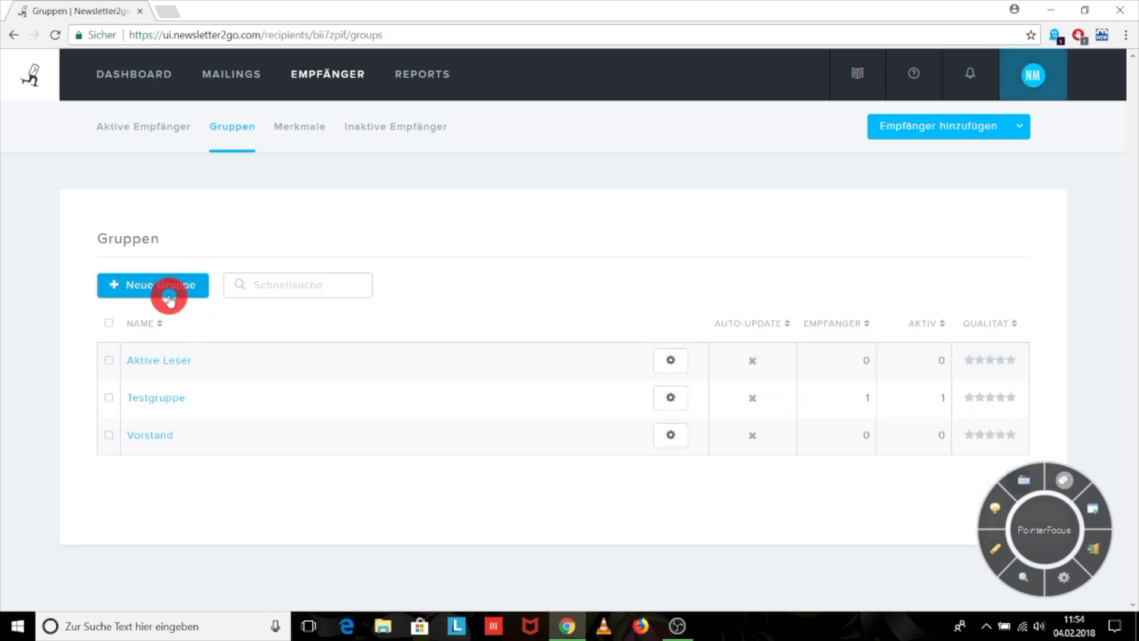
Step: Create and save a recipient group named "Produkt X" without auto-update
{"action": "left_click", "coordinate": [169, 296]}
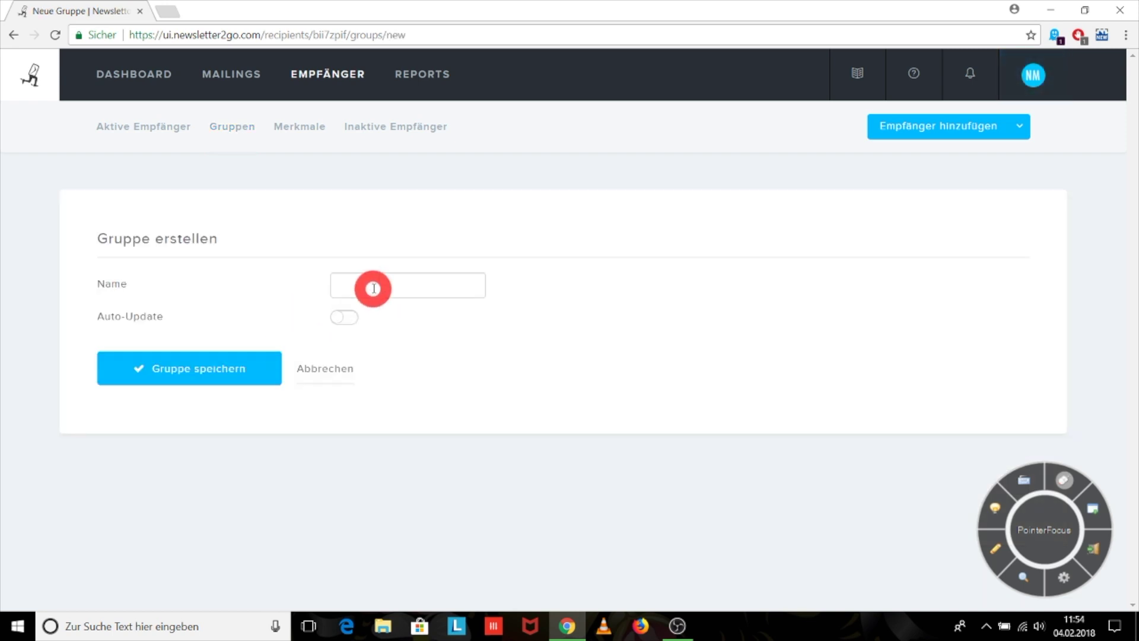
{"action": "left_click", "coordinate": [373, 289]}
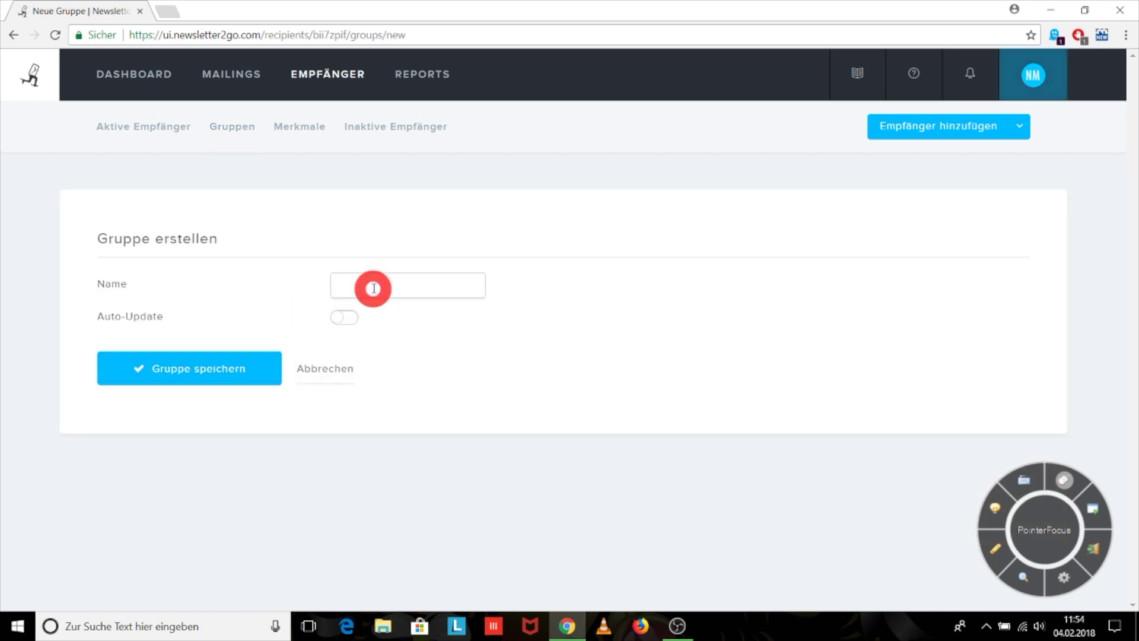
{"action": "type", "text": "Pr"}
{"action": "key", "text": "Down"}
{"action": "key", "text": "Down"}
{"action": "key", "text": "Return"}
{"action": "left_click", "coordinate": [221, 369]}
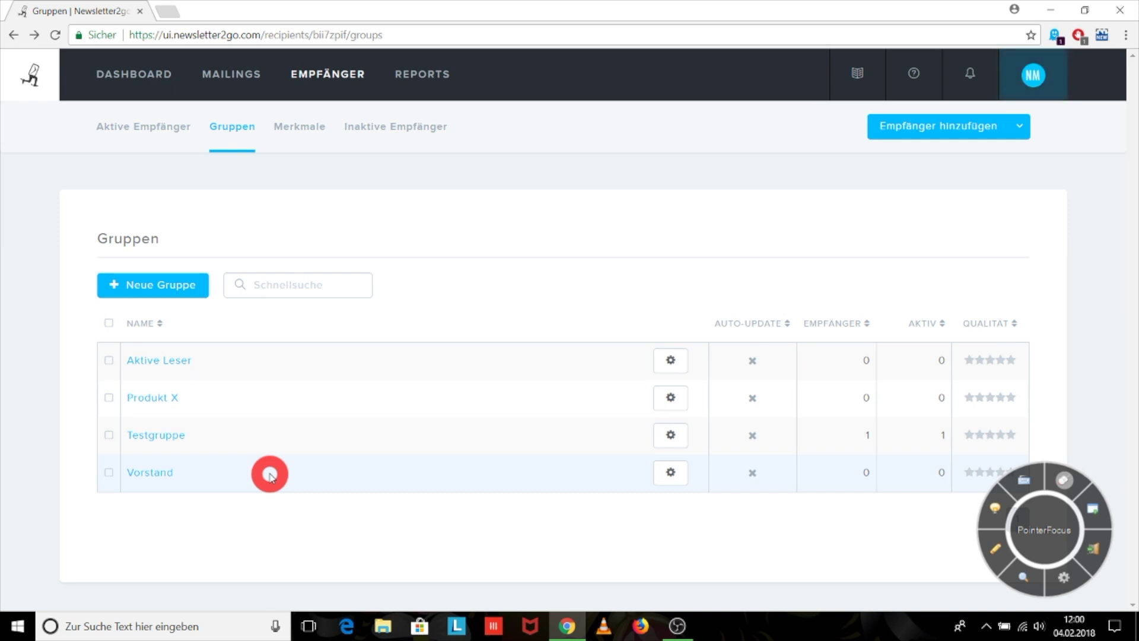
Step: Start adding recipients through a connection to an external system and look through the full list of available integrations
{"action": "left_click", "coordinate": [946, 128]}
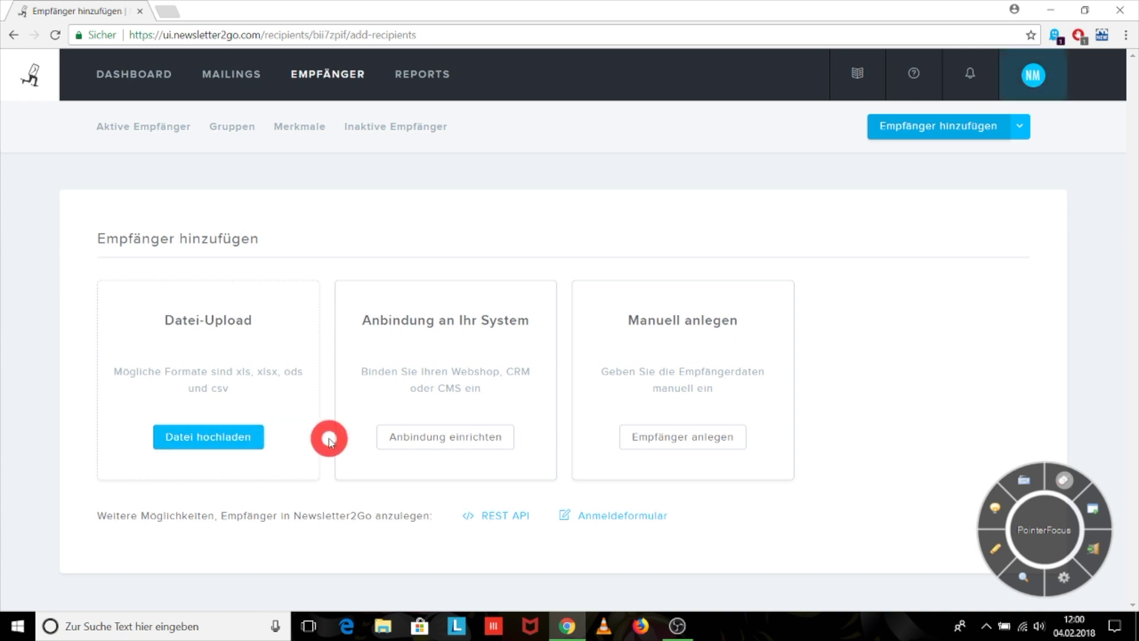
{"action": "left_click", "coordinate": [486, 438]}
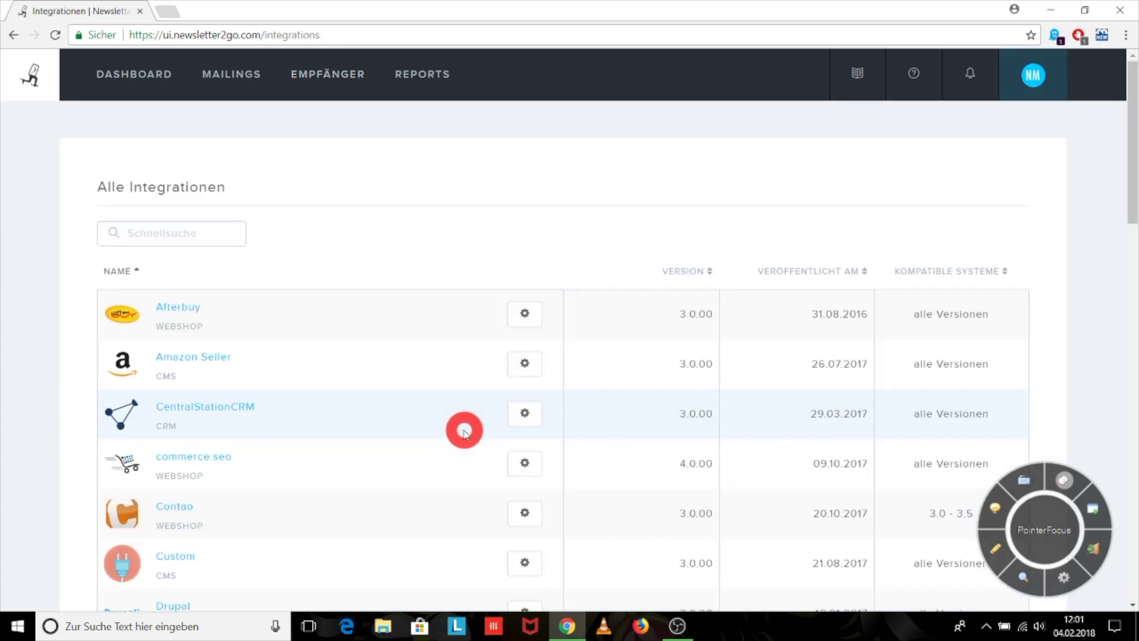
{"action": "scroll", "coordinate": [314, 381], "scroll_direction": "down", "scroll_amount": 3}
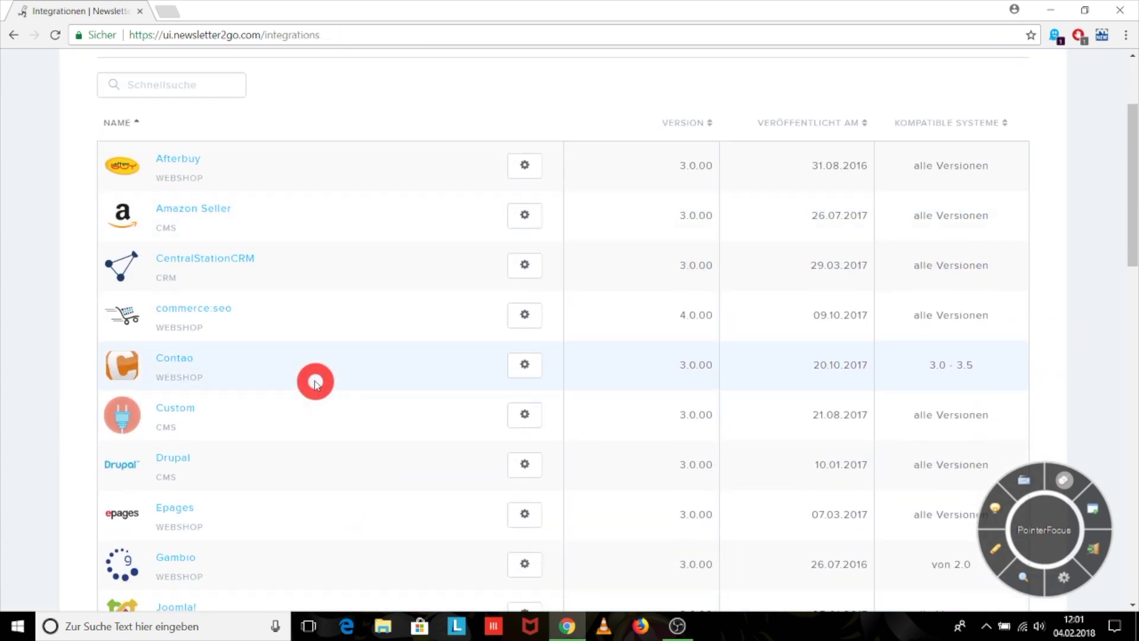
{"action": "scroll", "coordinate": [315, 382], "scroll_direction": "down", "scroll_amount": 3}
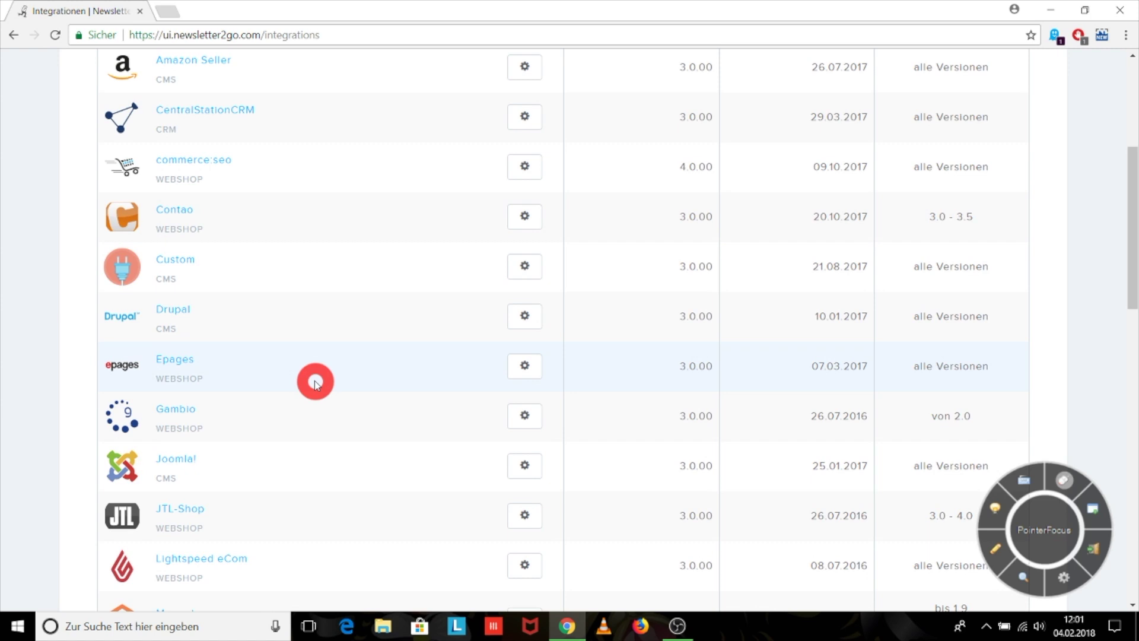
{"action": "scroll", "coordinate": [315, 383], "scroll_direction": "down", "scroll_amount": 3}
{"action": "scroll", "coordinate": [316, 382], "scroll_direction": "down", "scroll_amount": 7}
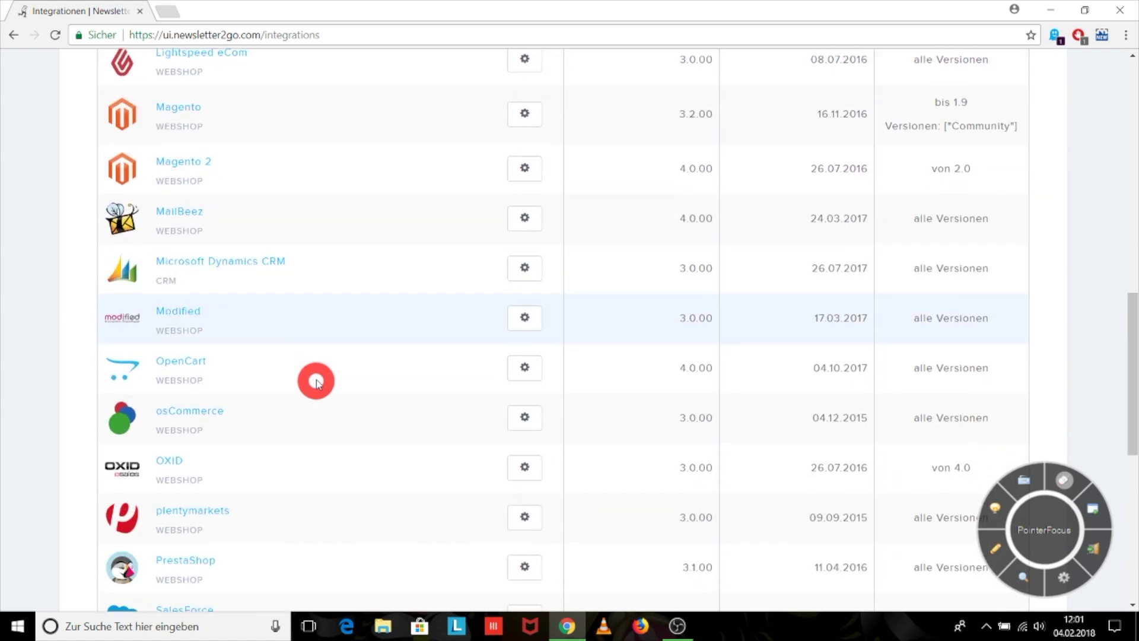
{"action": "scroll", "coordinate": [315, 381], "scroll_direction": "down", "scroll_amount": 10}
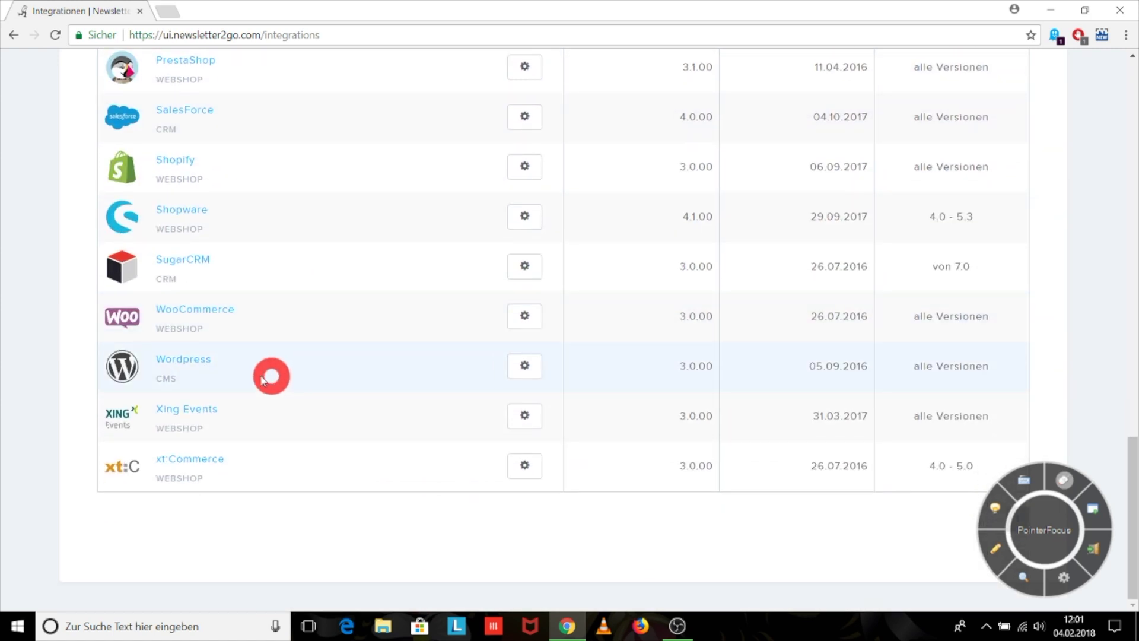
Step: View the Wordpress integration's access-data settings and return to the end of the integrations list
{"action": "left_click", "coordinate": [202, 363]}
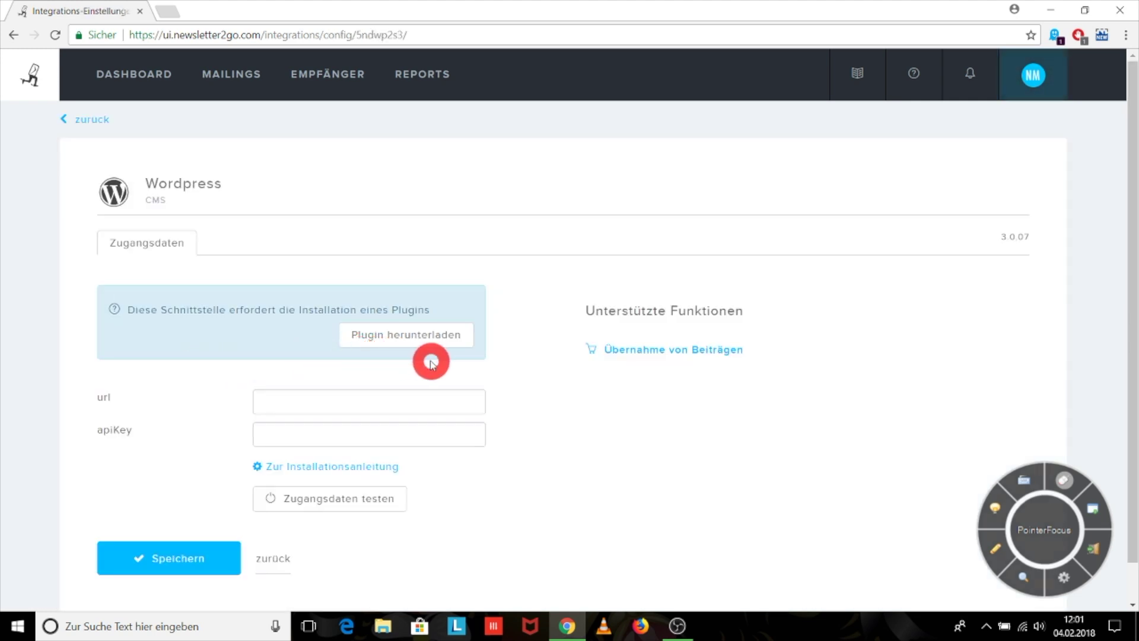
{"action": "key", "text": "alt+Left"}
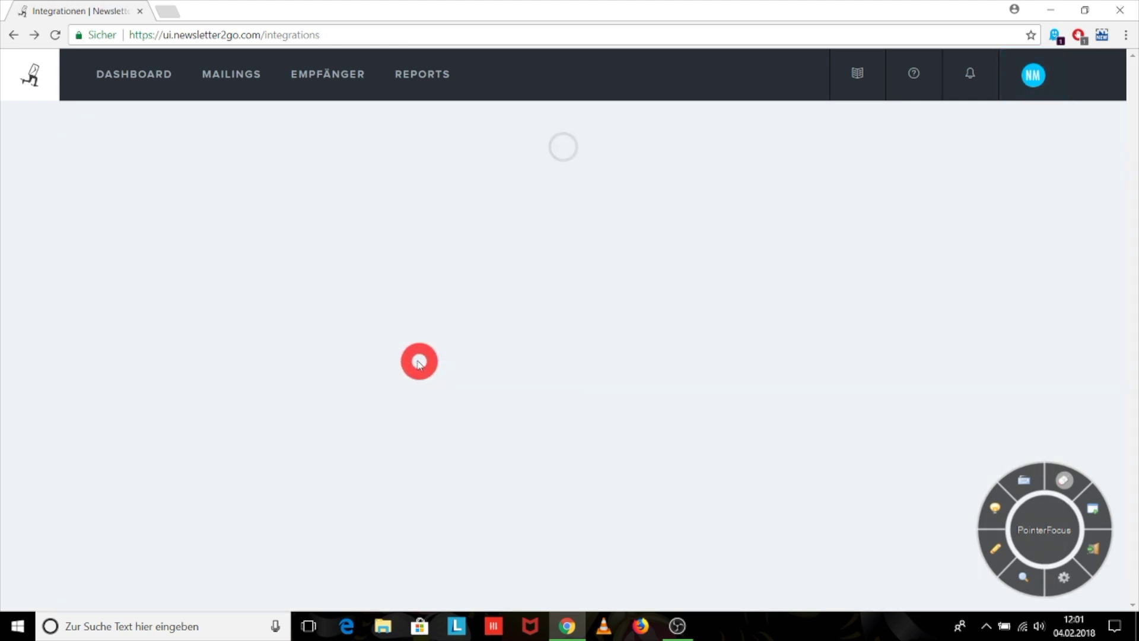
{"action": "scroll", "coordinate": [311, 387], "scroll_direction": "down", "scroll_amount": 10}
{"action": "scroll", "coordinate": [311, 386], "scroll_direction": "down", "scroll_amount": 10}
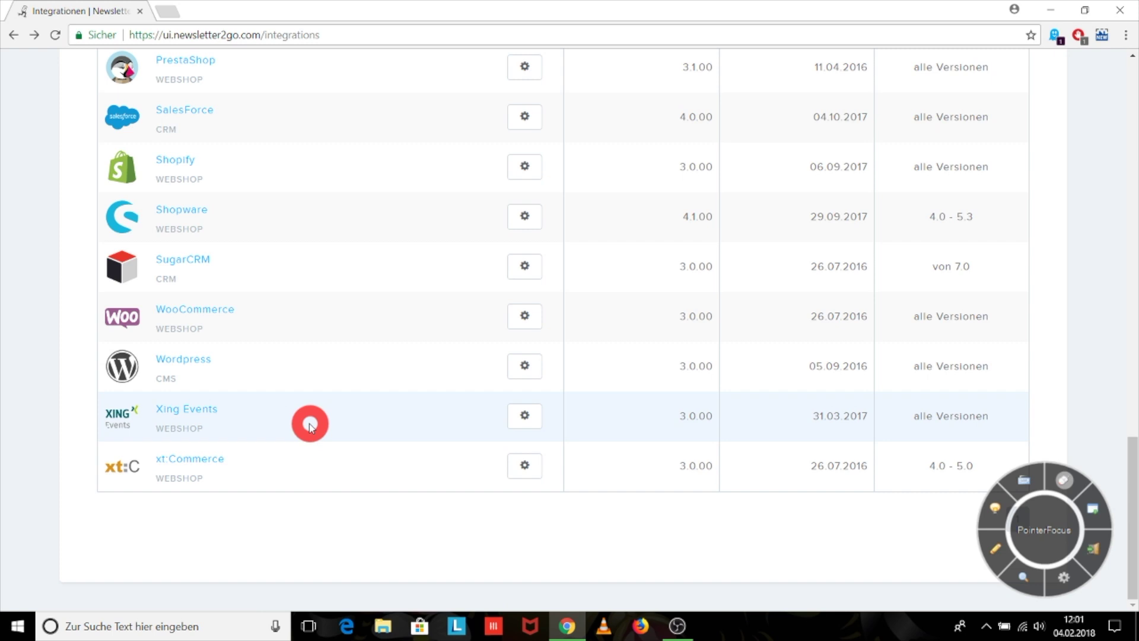
Step: Return to the options for adding recipients and view the form for creating a recipient manually
{"action": "key", "text": "alt+Left"}
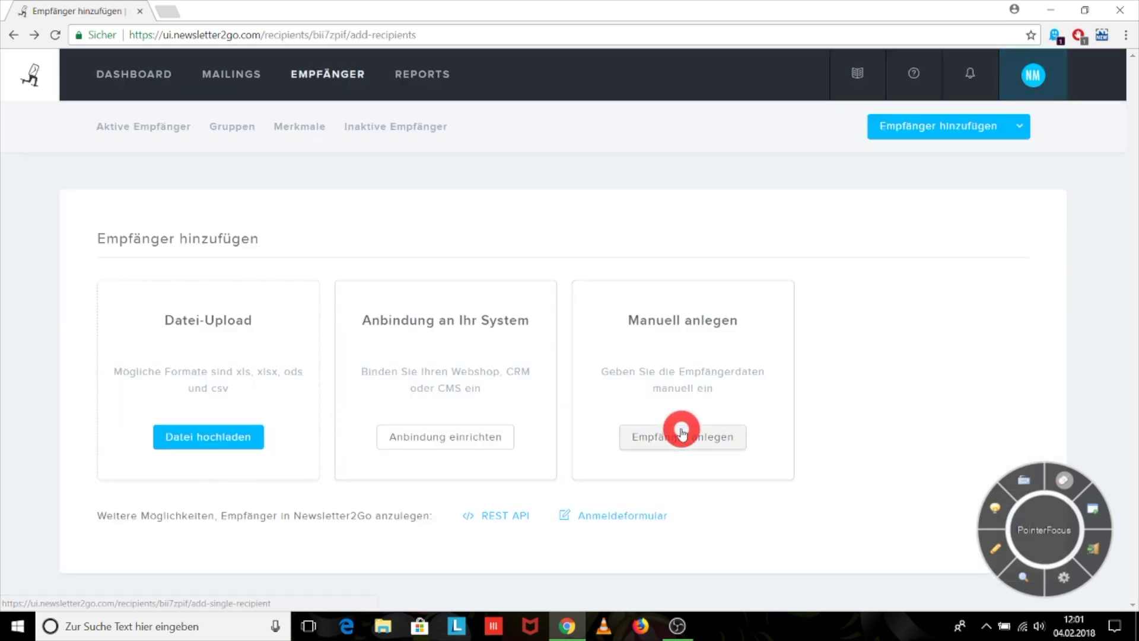
{"action": "left_click", "coordinate": [681, 434]}
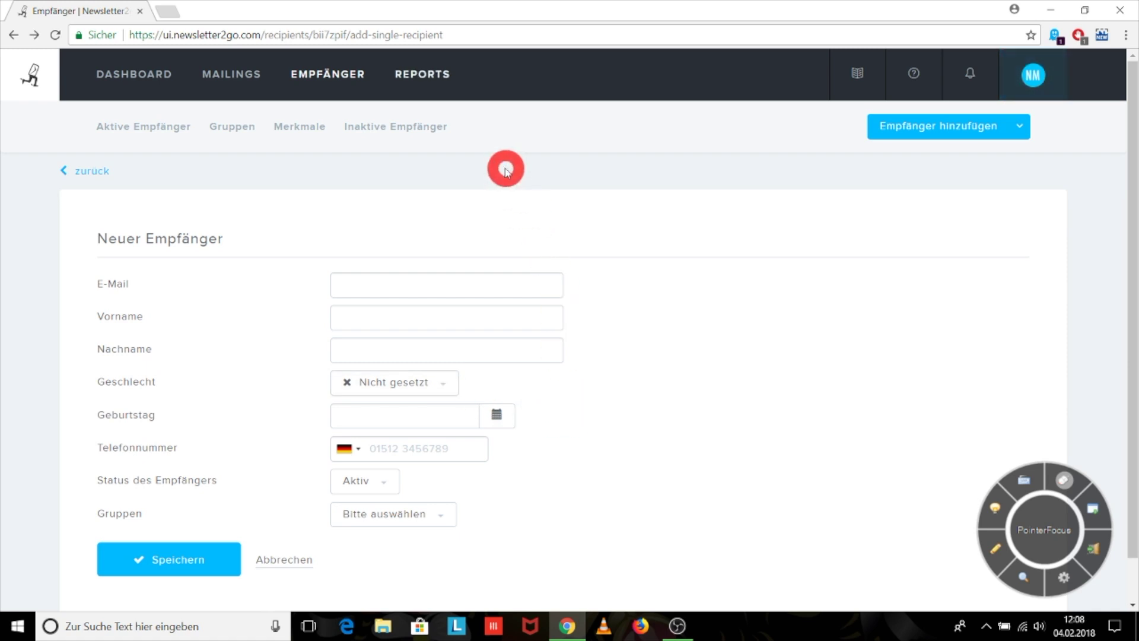
Step: View the newsletter reports and start a new mailing from there as an Einzel-Mailing
{"action": "left_click", "coordinate": [431, 79]}
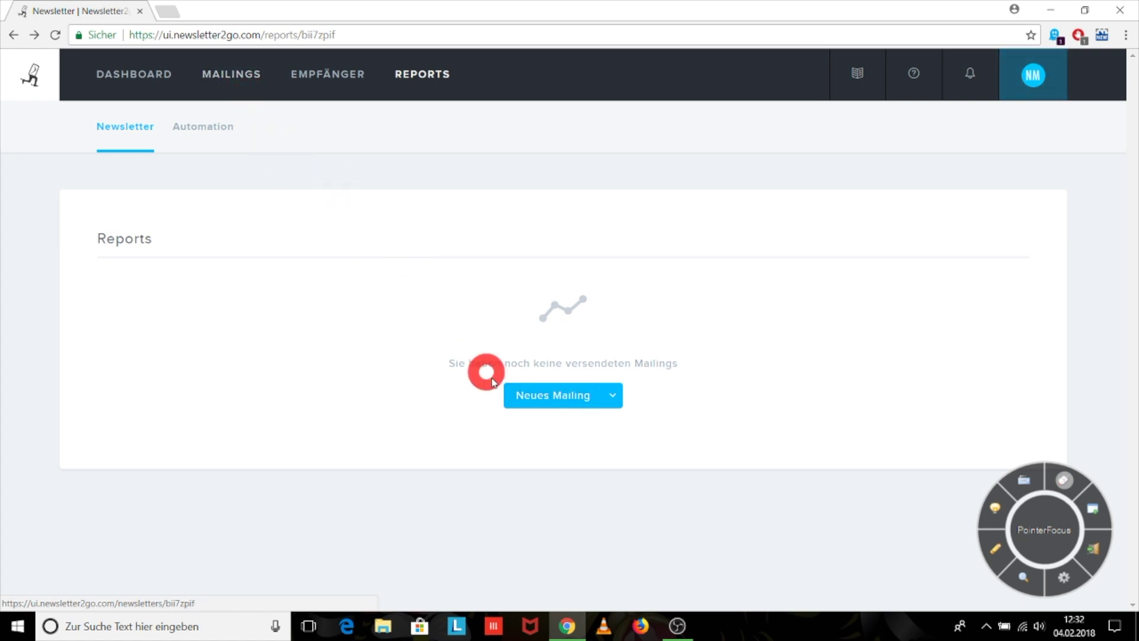
{"action": "left_click", "coordinate": [577, 408]}
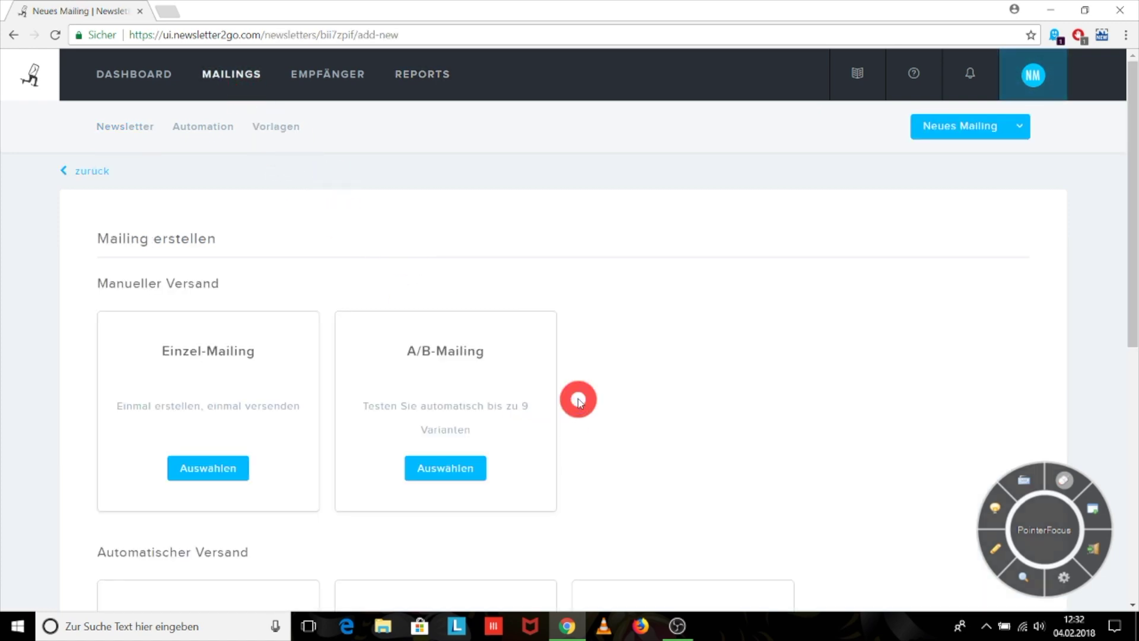
{"action": "left_click", "coordinate": [199, 471]}
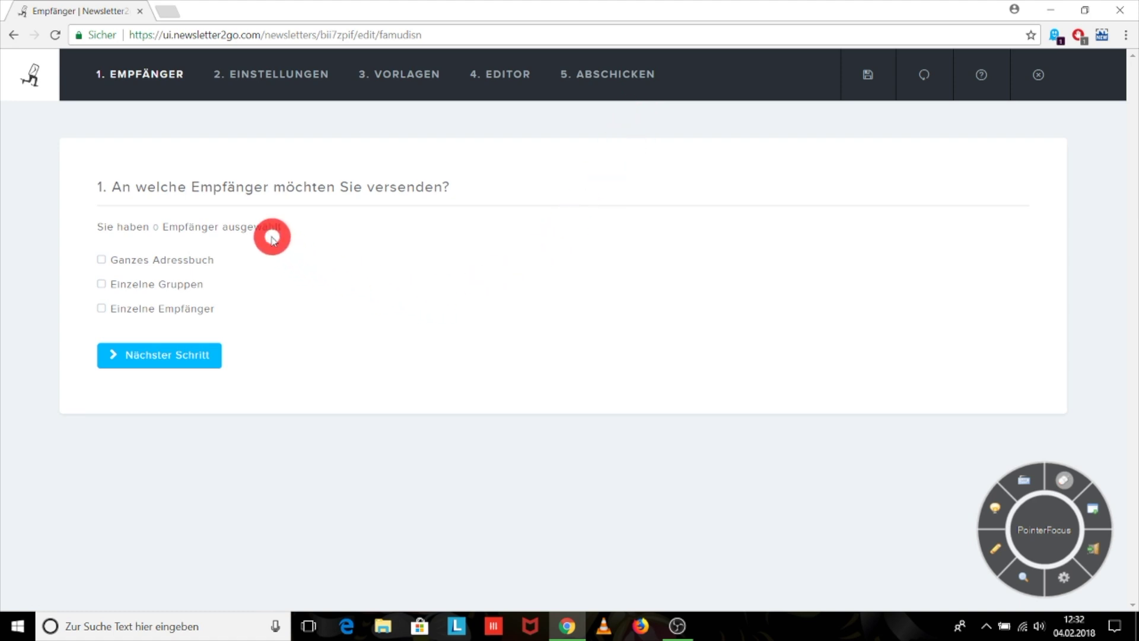
Step: Check the available recipient groups without choosing any, set the whole address book as recipients and continue to the mailing settings
{"action": "left_click", "coordinate": [174, 286]}
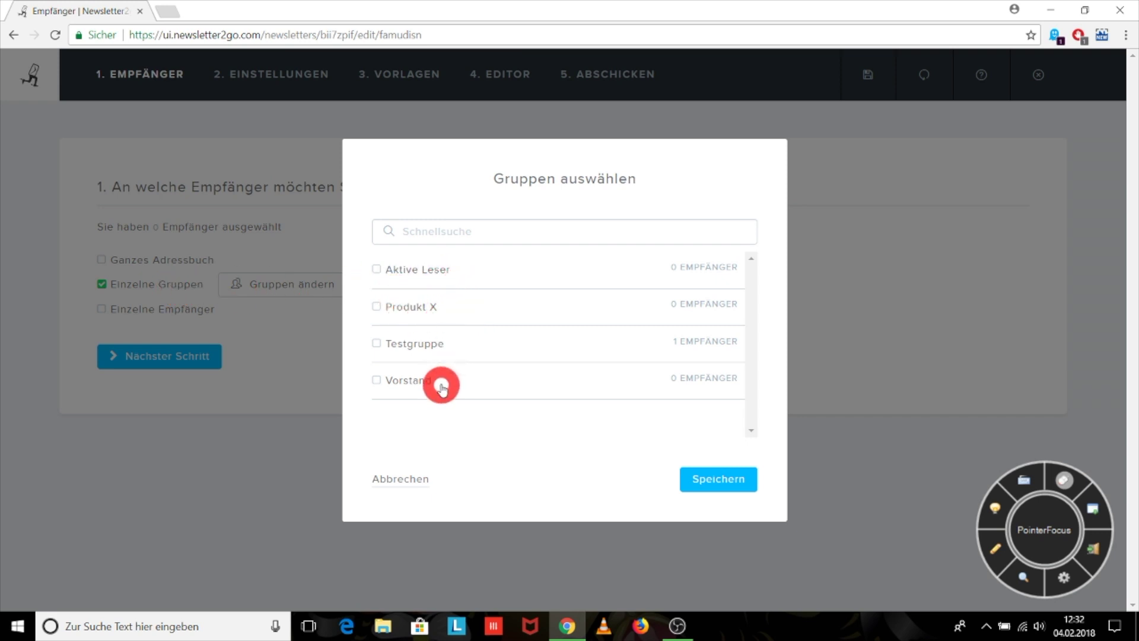
{"action": "left_click", "coordinate": [401, 474]}
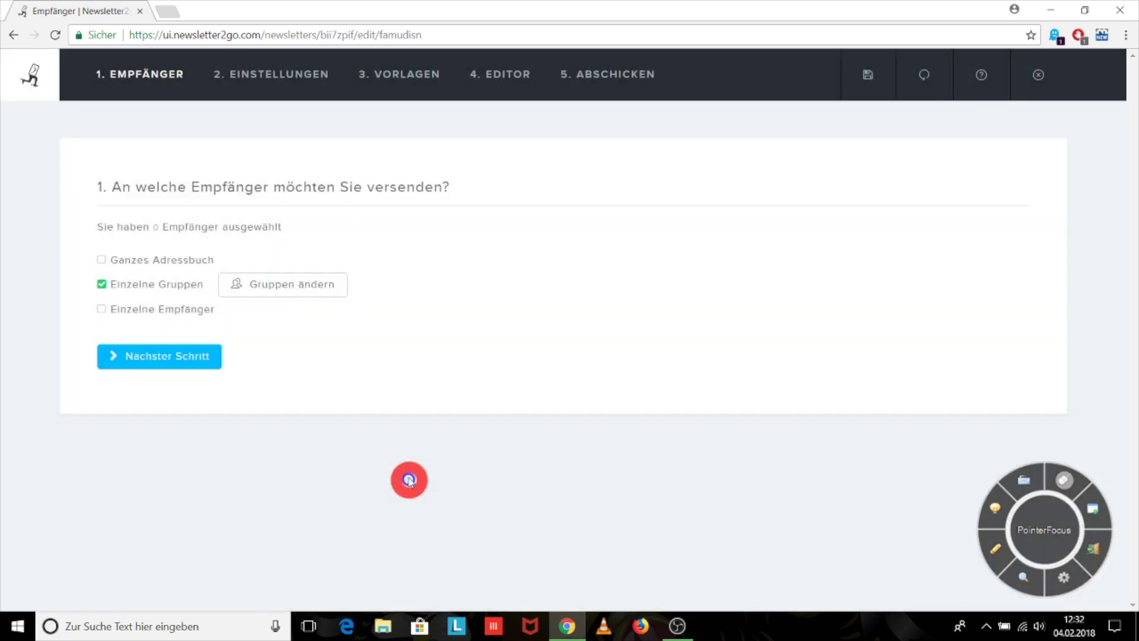
{"action": "left_click", "coordinate": [186, 260]}
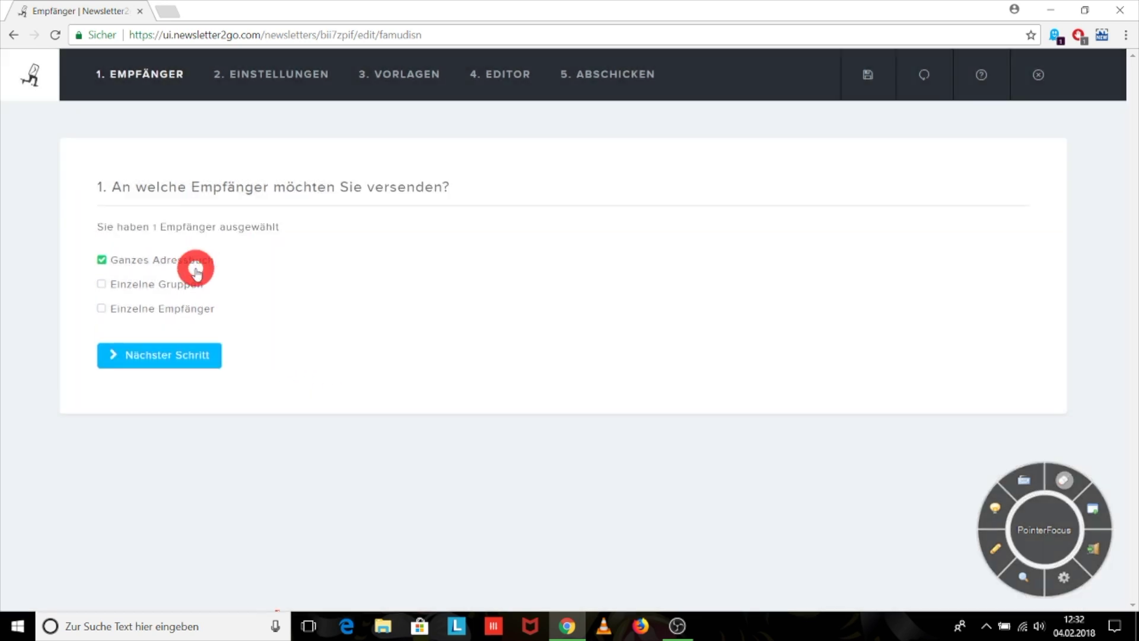
{"action": "left_click", "coordinate": [204, 359]}
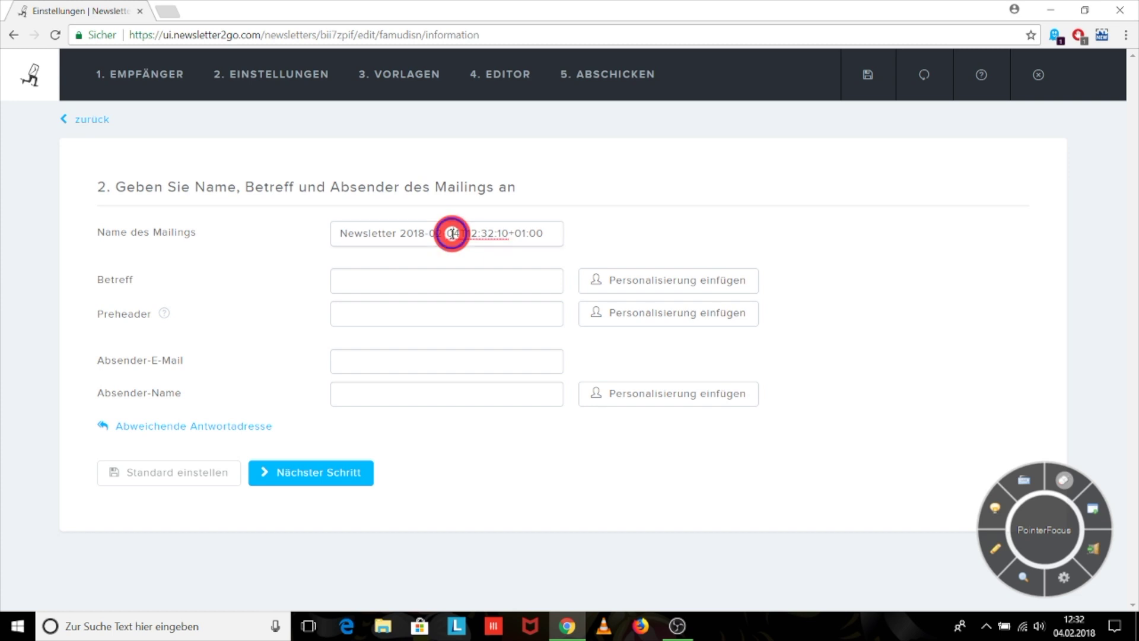
Step: Name the mailing "Newsletter_2018_02_04_Valentingstag" and enter the subject "Blumige Grüße!"
{"action": "triple_click", "coordinate": [451, 233]}
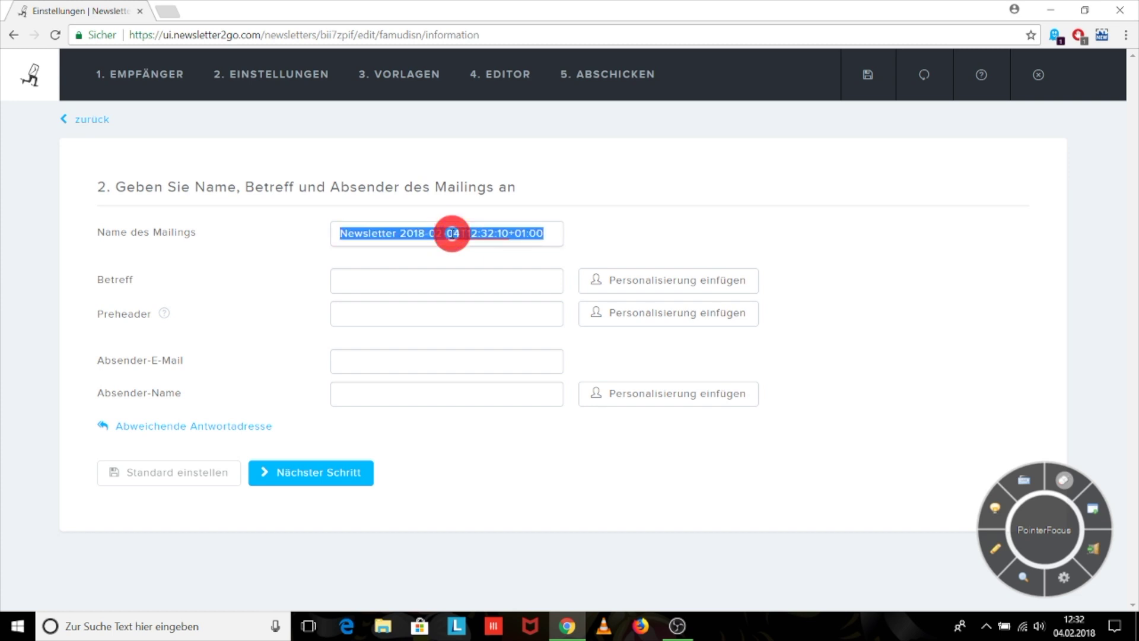
{"action": "type", "text": "N"}
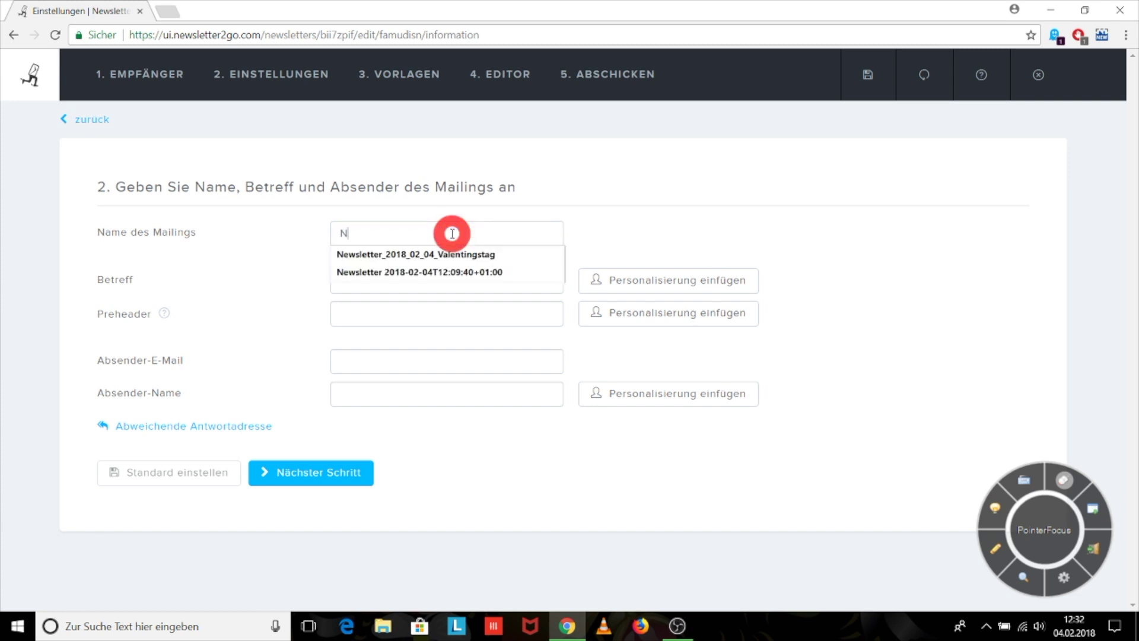
{"action": "key", "text": "Down"}
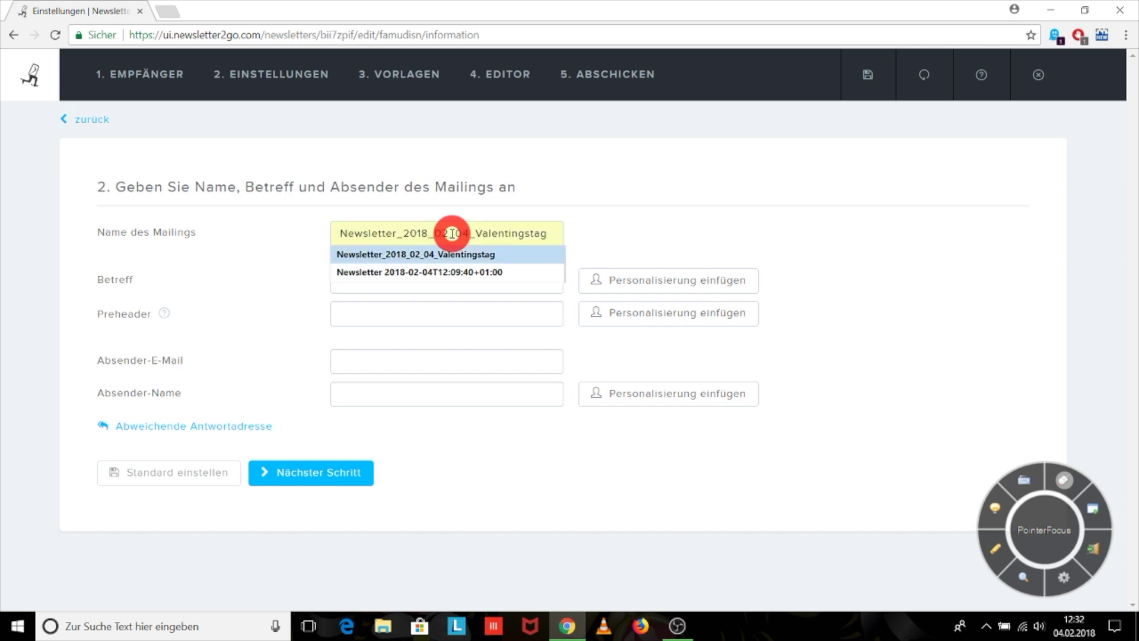
{"action": "key", "text": "Return"}
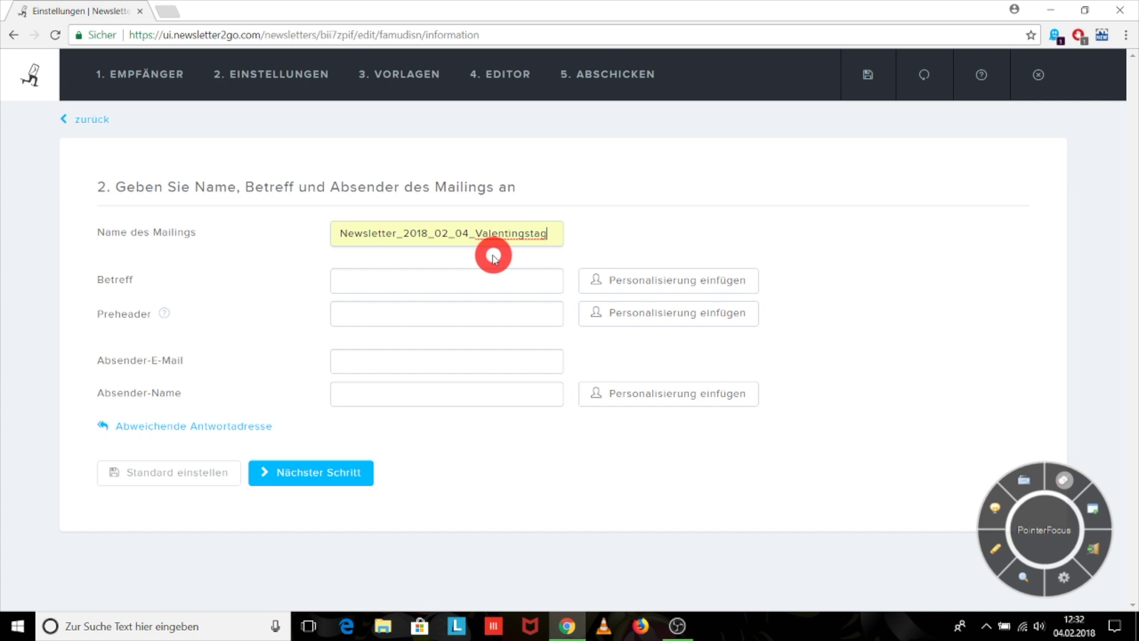
{"action": "left_click", "coordinate": [488, 283]}
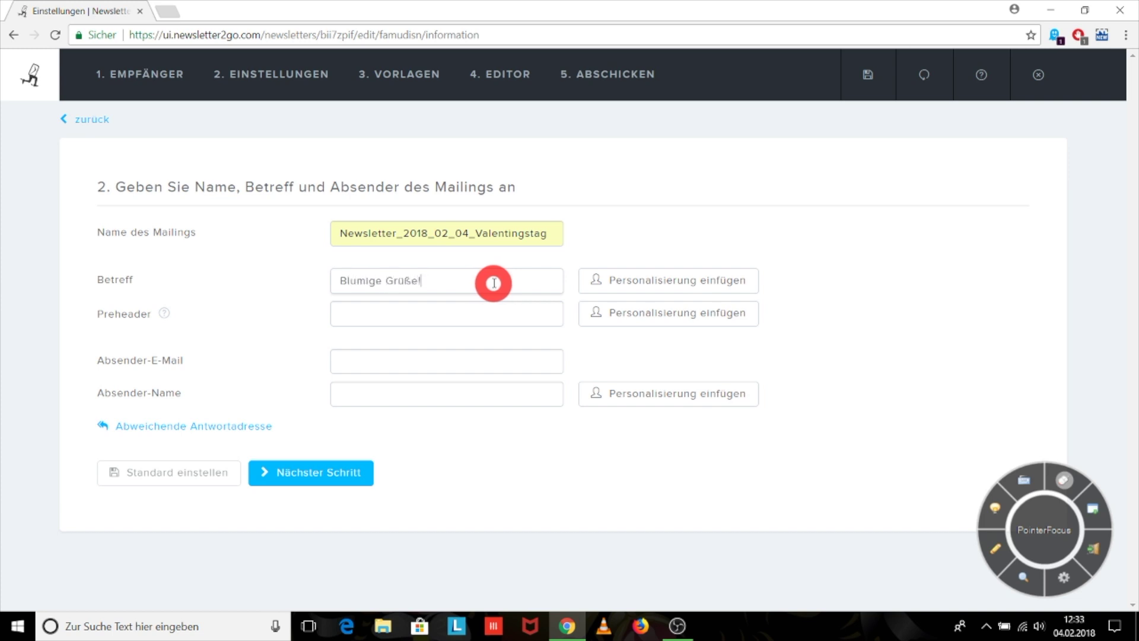
Step: View the frequently used personalisation options for the subject line and cancel without inserting one
{"action": "left_click", "coordinate": [637, 283]}
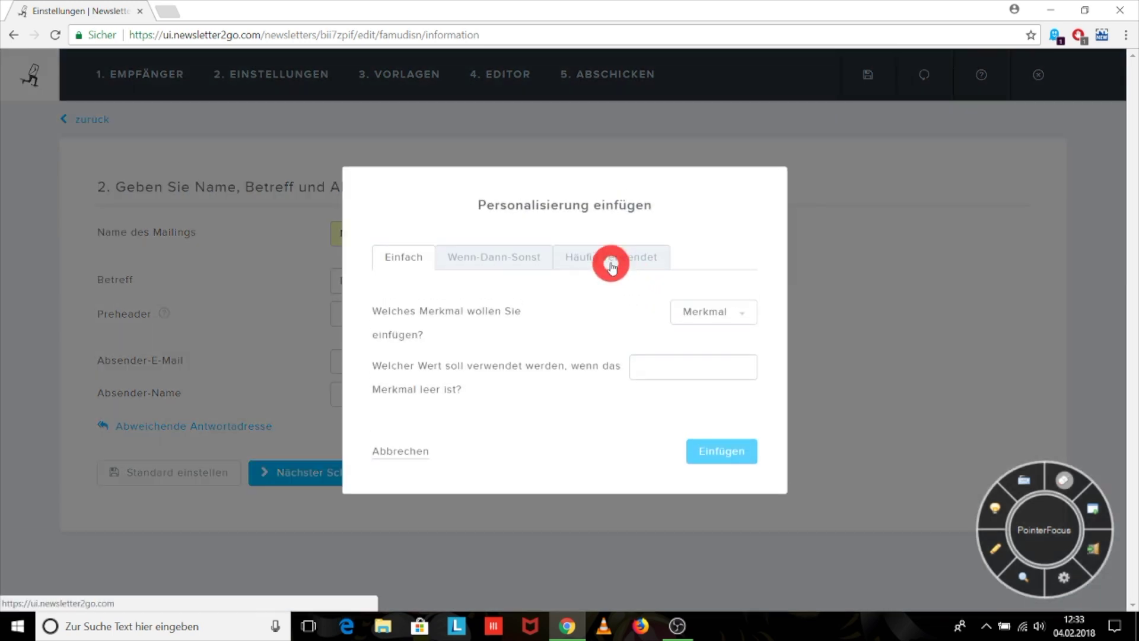
{"action": "left_click", "coordinate": [612, 265]}
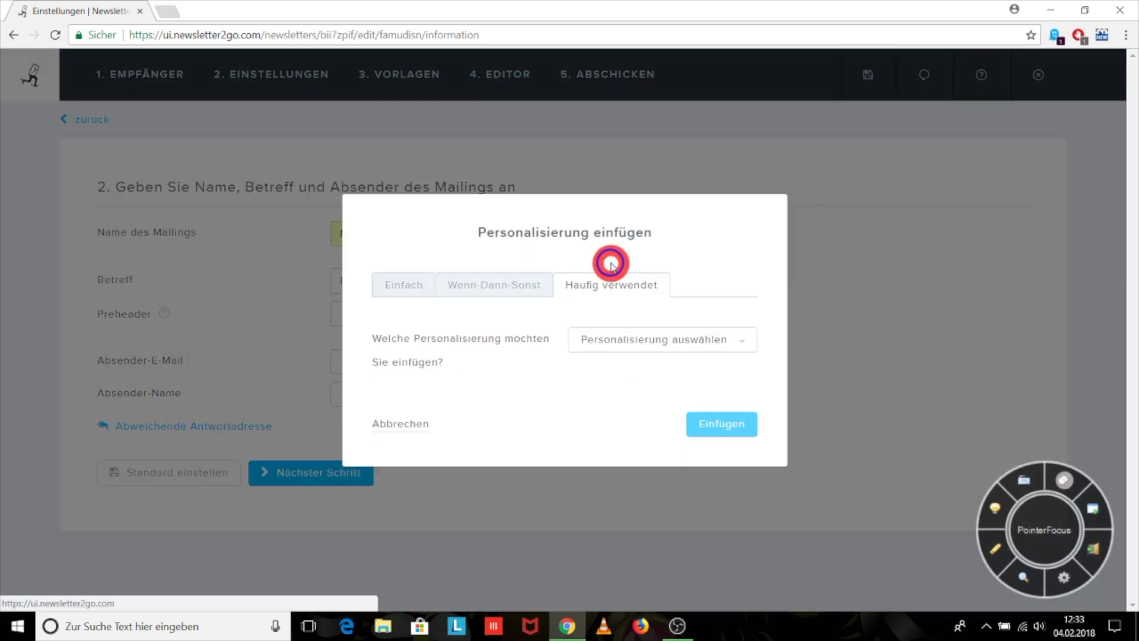
{"action": "left_click", "coordinate": [637, 346]}
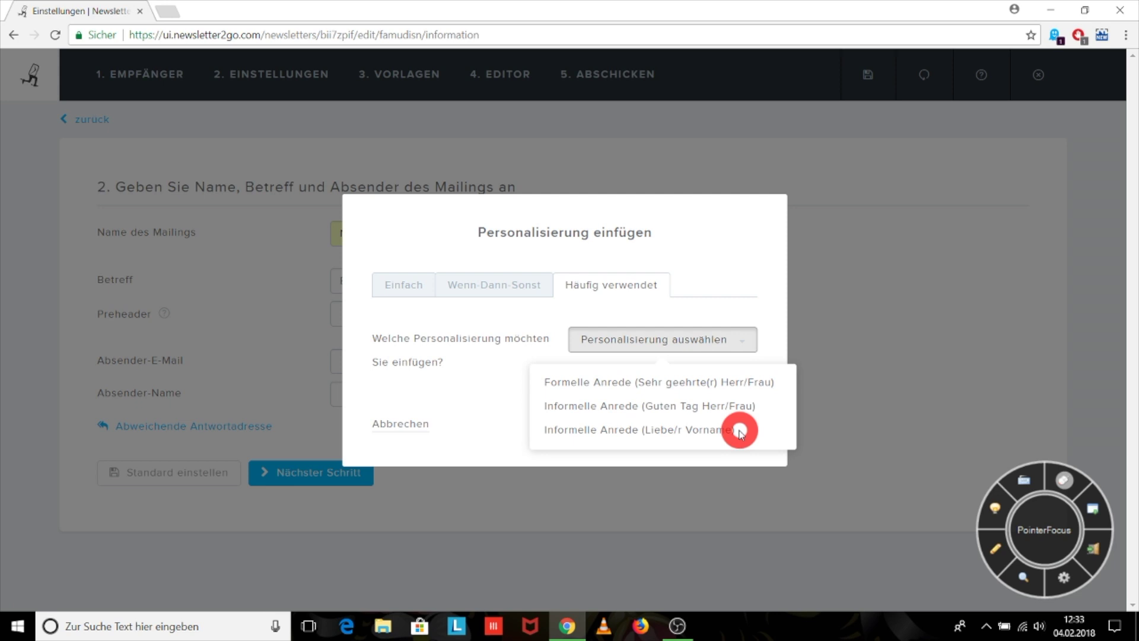
{"action": "left_click", "coordinate": [414, 428]}
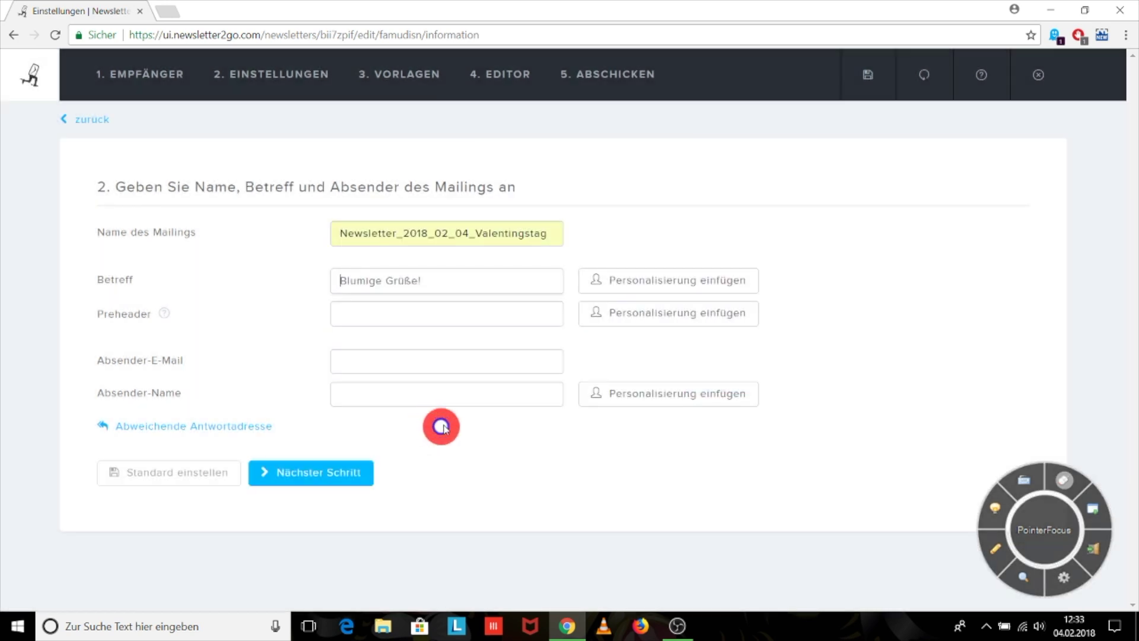
Step: Fill in the sender's e-mail address and sender name, and continue to the template selection
{"action": "left_click", "coordinate": [398, 355]}
{"action": "type", "text": "n"}
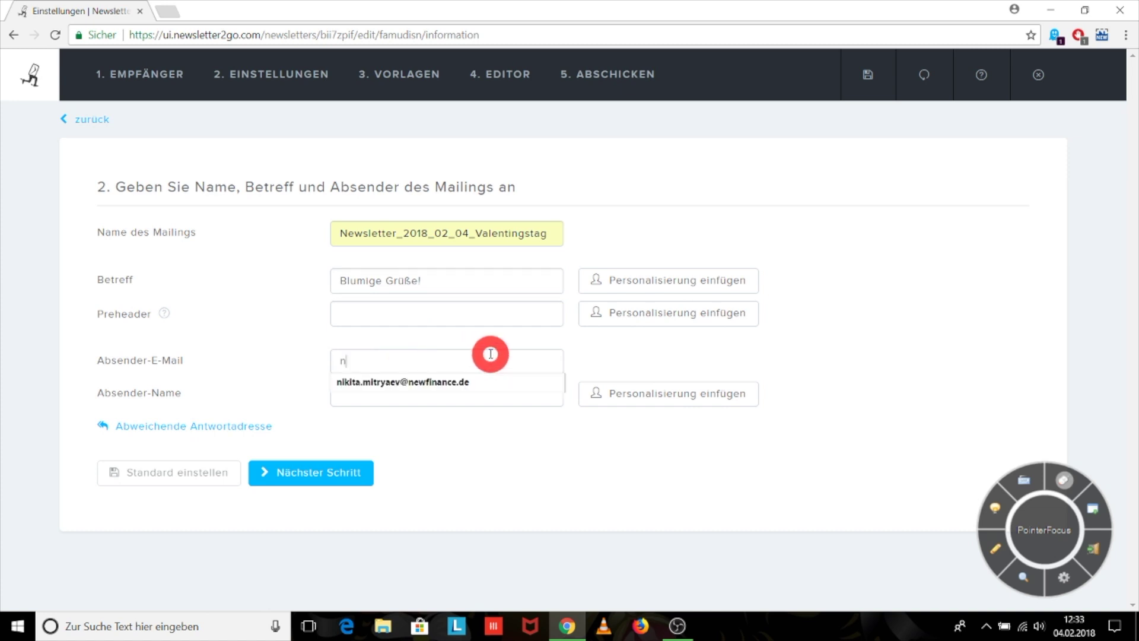
{"action": "key", "text": "Down"}
{"action": "key", "text": "Return"}
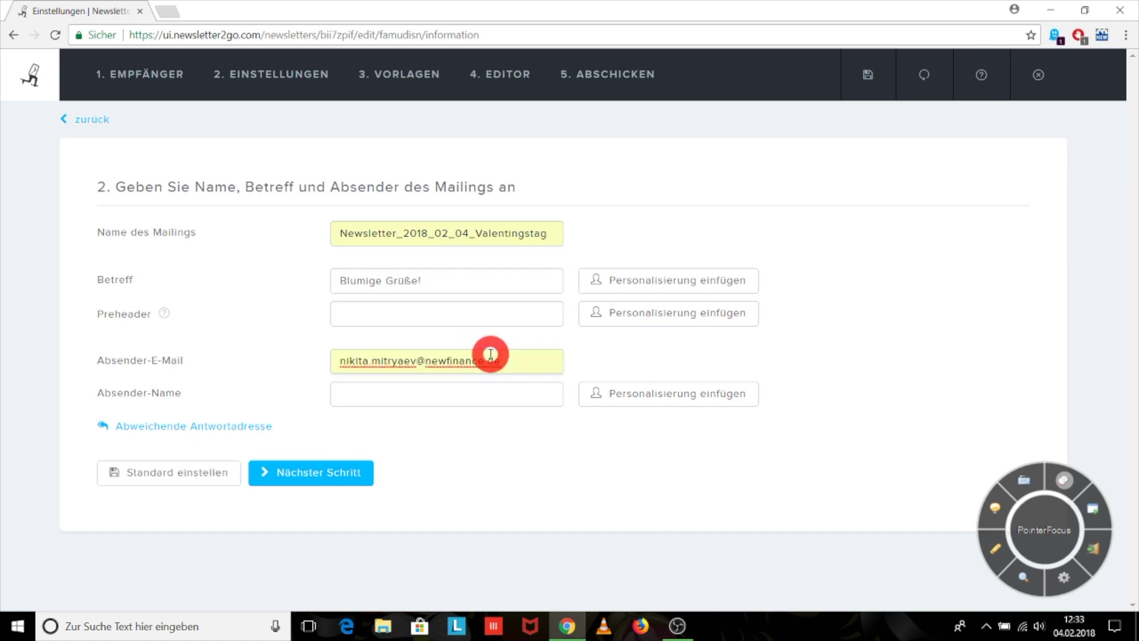
{"action": "left_click", "coordinate": [471, 400]}
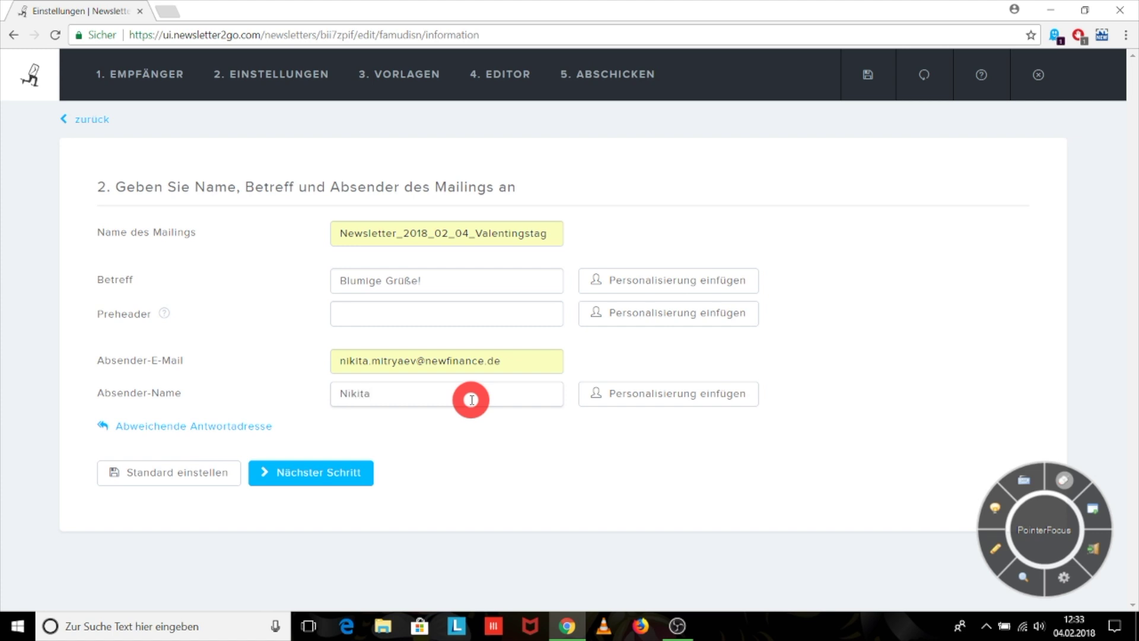
{"action": "left_click", "coordinate": [327, 480]}
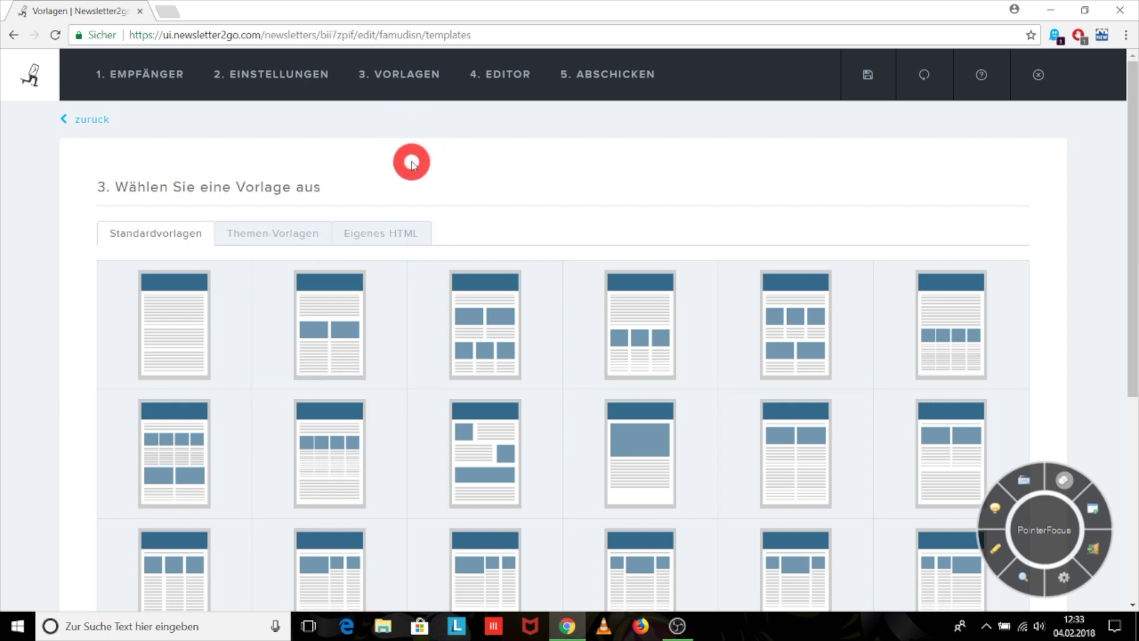
Step: Look over the standard templates and load the blue-grey hot-air balloon Valentine's Day design from the theme templates into the editor
{"action": "scroll", "coordinate": [411, 163], "scroll_direction": "down", "scroll_amount": 5}
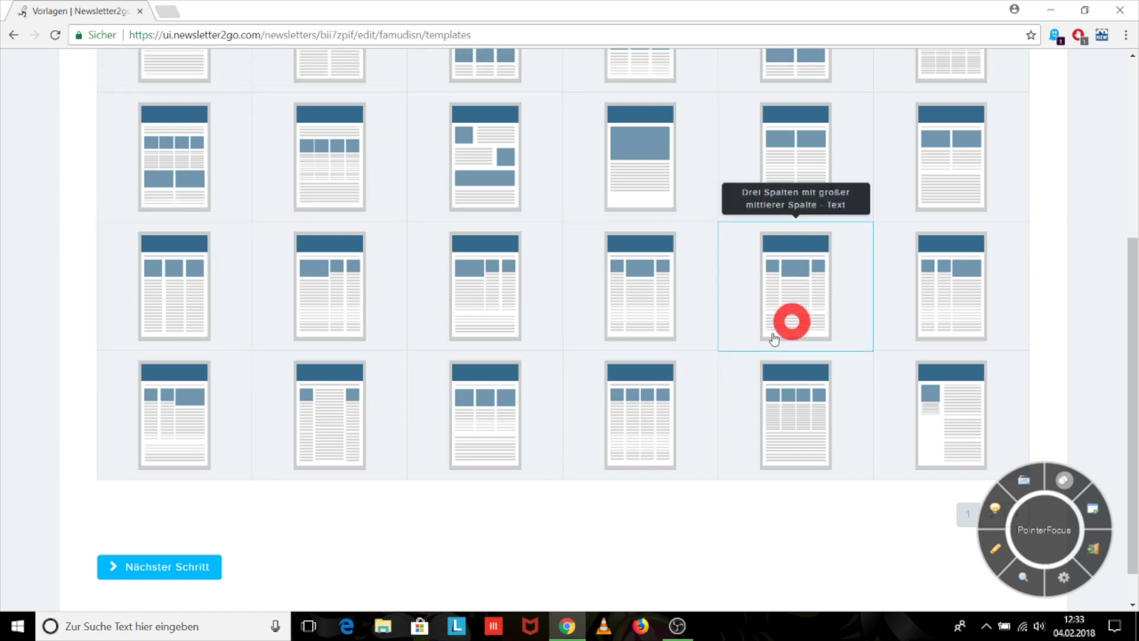
{"action": "scroll", "coordinate": [775, 338], "scroll_direction": "up", "scroll_amount": 5}
{"action": "left_click", "coordinate": [299, 163]}
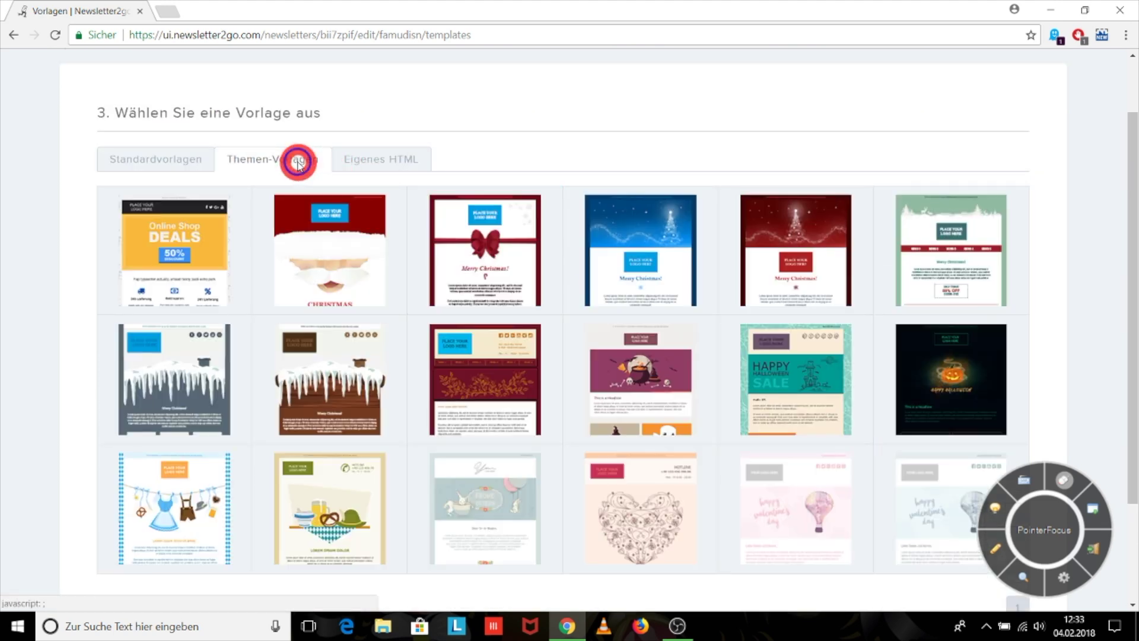
{"action": "left_click", "coordinate": [334, 271]}
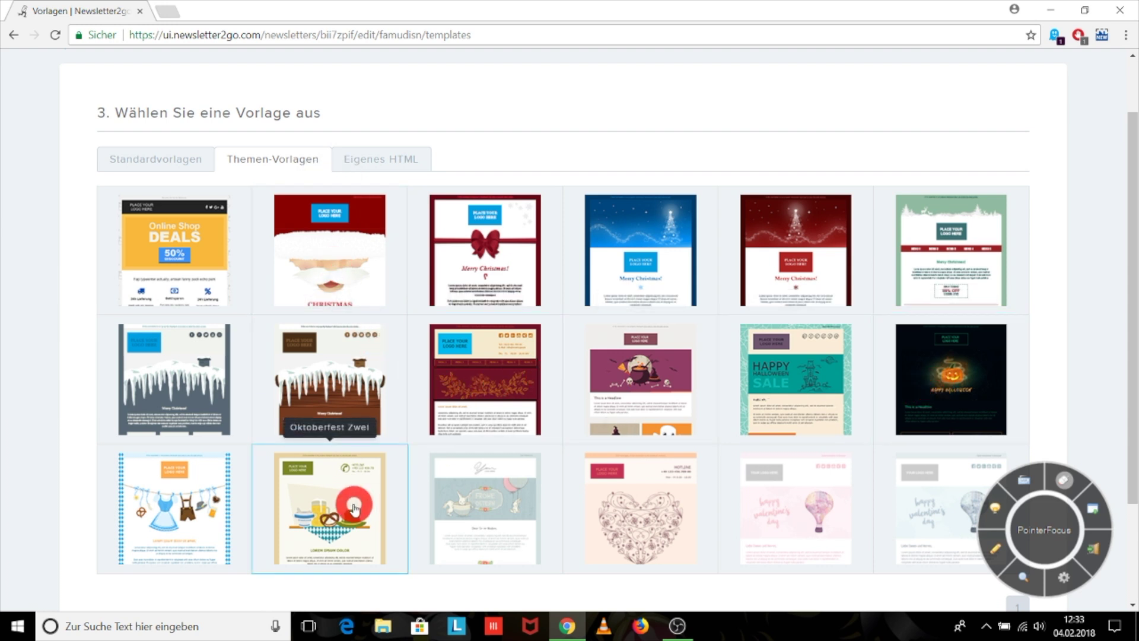
{"action": "scroll", "coordinate": [355, 507], "scroll_direction": "down", "scroll_amount": 3}
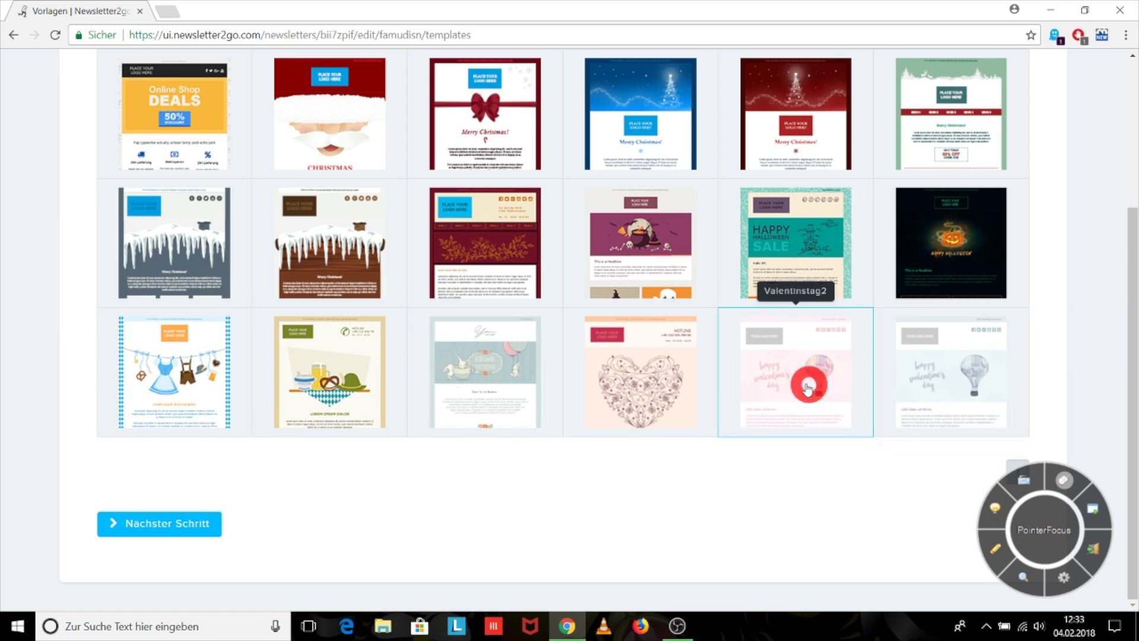
{"action": "left_click", "coordinate": [943, 380]}
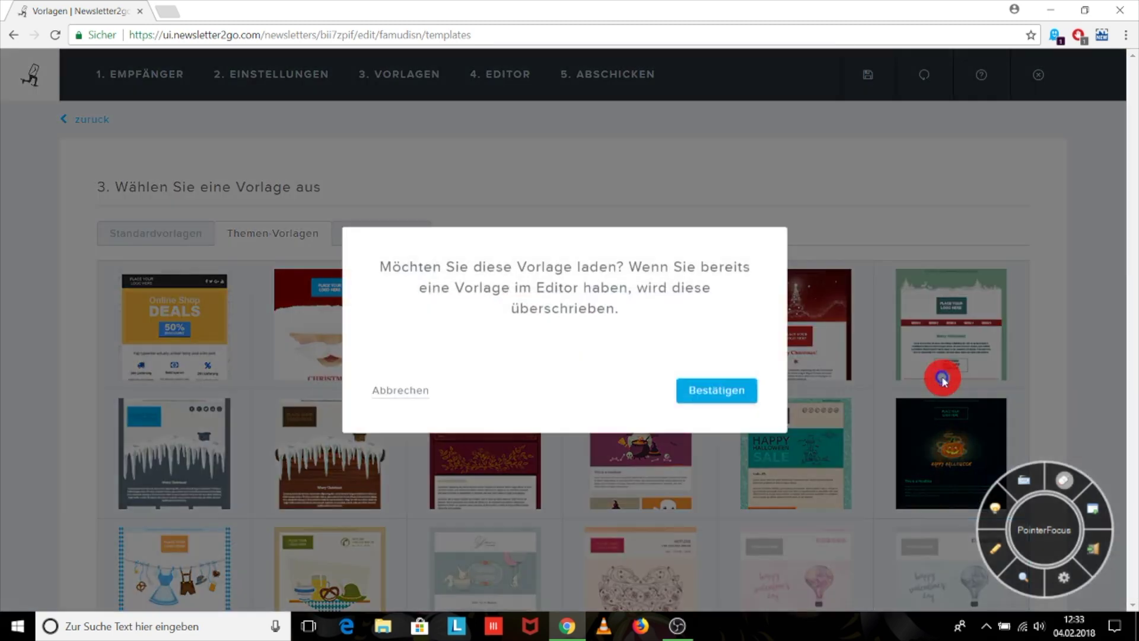
{"action": "left_click", "coordinate": [712, 393]}
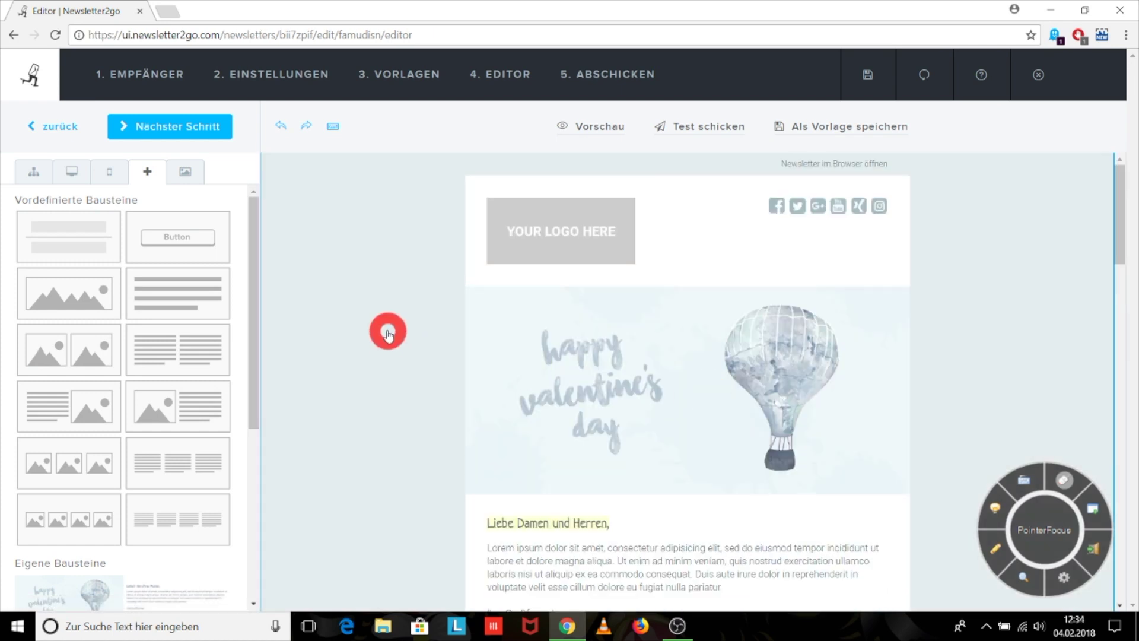
Step: Examine the logo placeholder's image options and the image library, and deselect the logo without replacing it
{"action": "scroll", "coordinate": [387, 334], "scroll_direction": "down", "scroll_amount": 2}
{"action": "scroll", "coordinate": [394, 313], "scroll_direction": "up", "scroll_amount": 2}
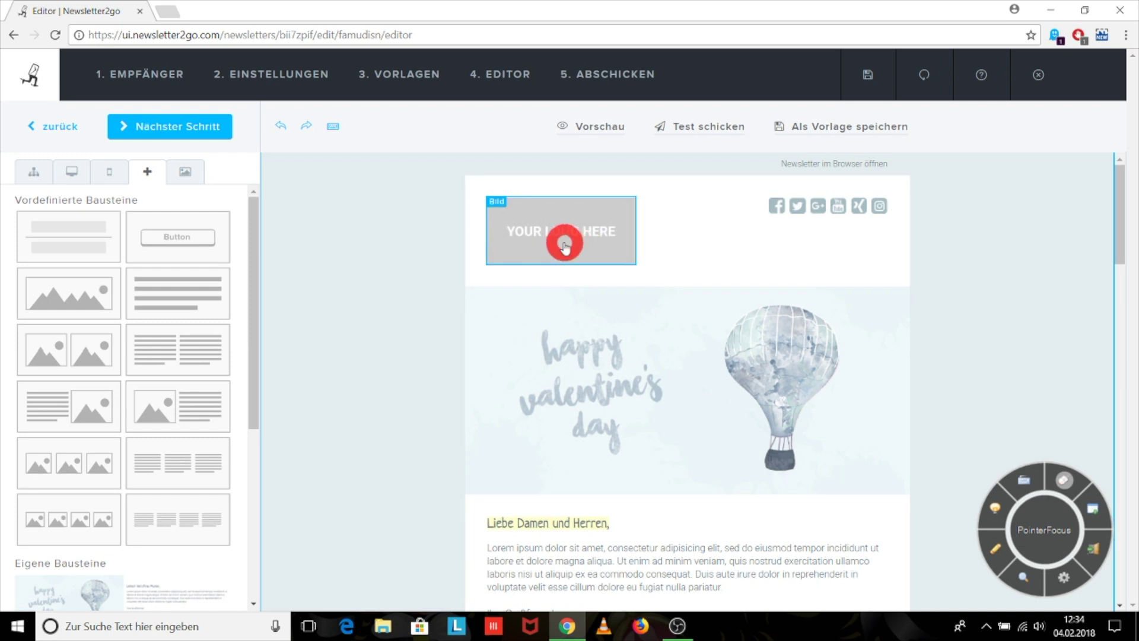
{"action": "left_click", "coordinate": [565, 246]}
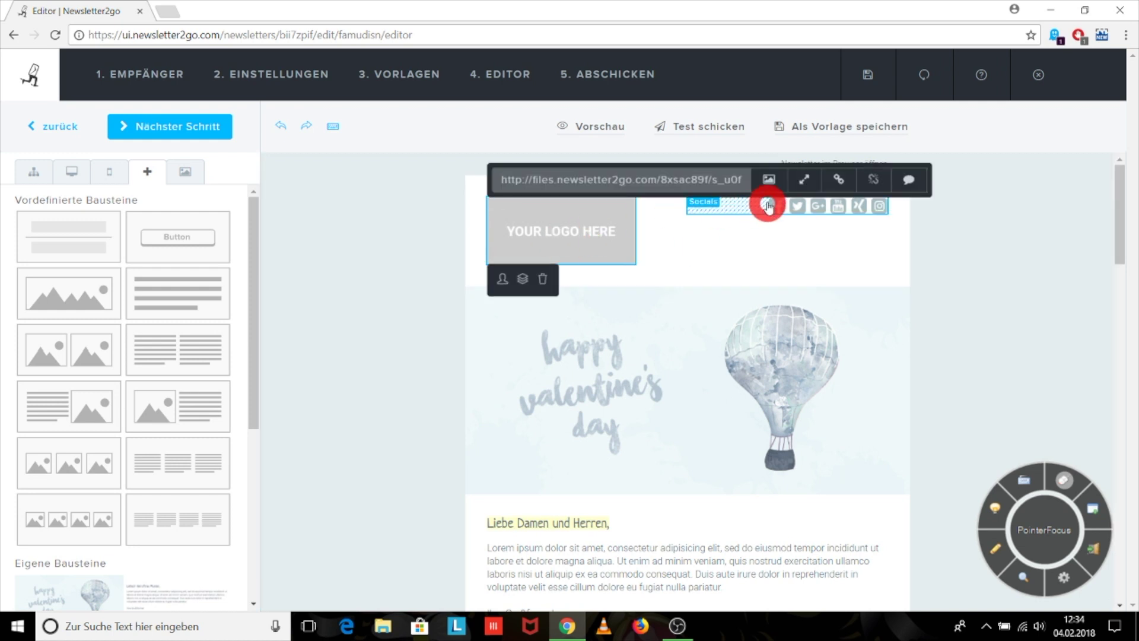
{"action": "left_click", "coordinate": [754, 183]}
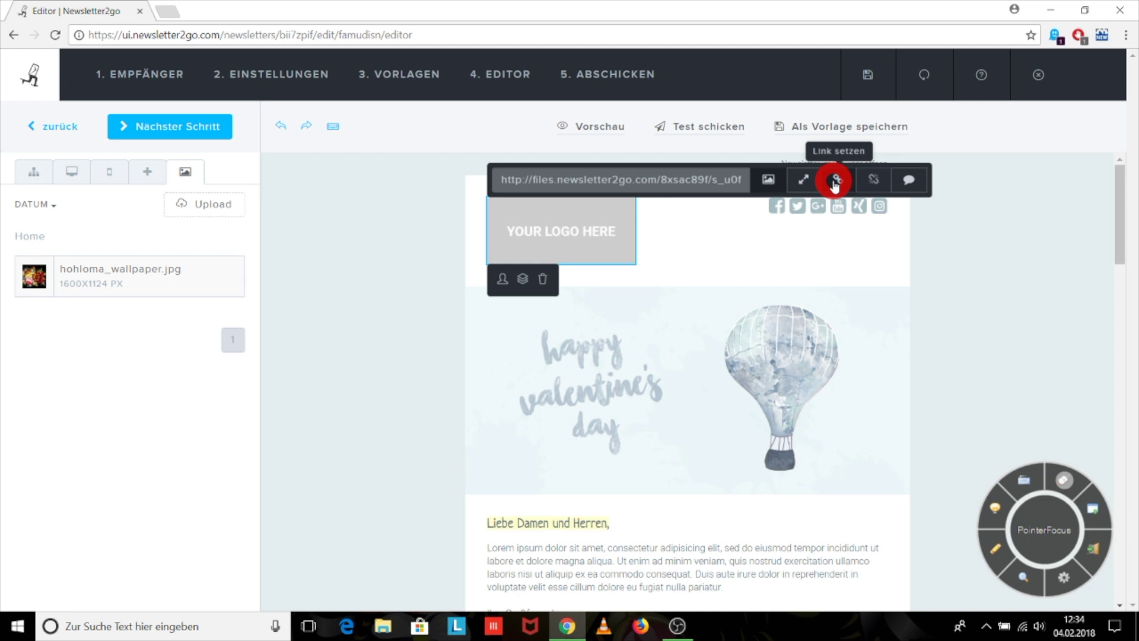
{"action": "left_click", "coordinate": [395, 338]}
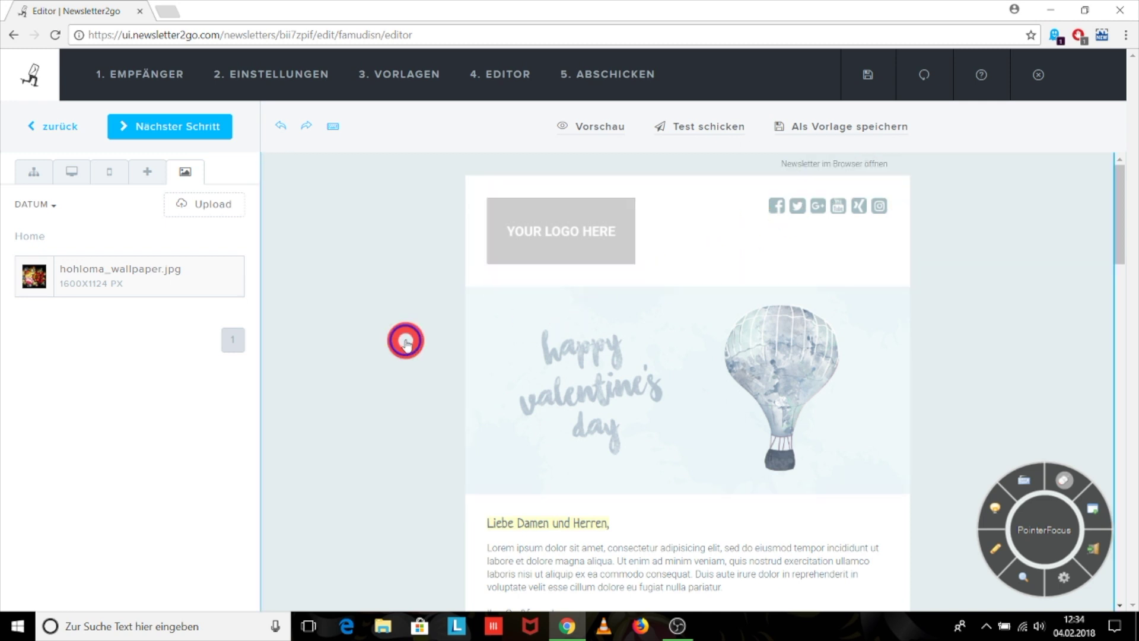
Step: Inspect the Valentine's Day banner and the logo section of the newsletter, and display the template's element structure
{"action": "left_click", "coordinate": [568, 367]}
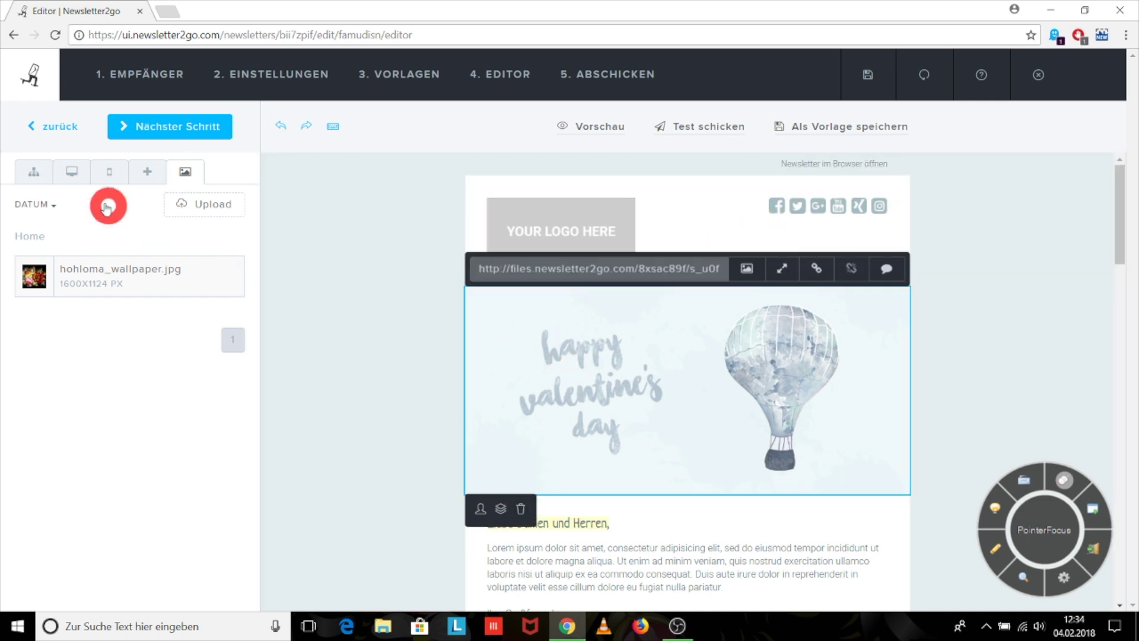
{"action": "left_click", "coordinate": [733, 222]}
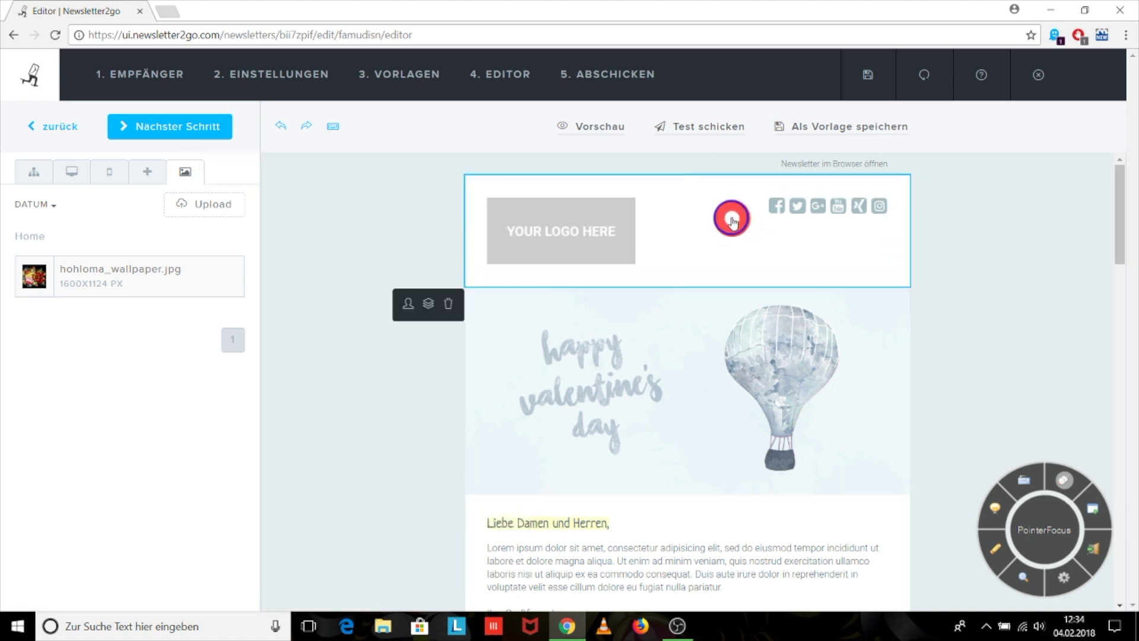
{"action": "left_click", "coordinate": [35, 173]}
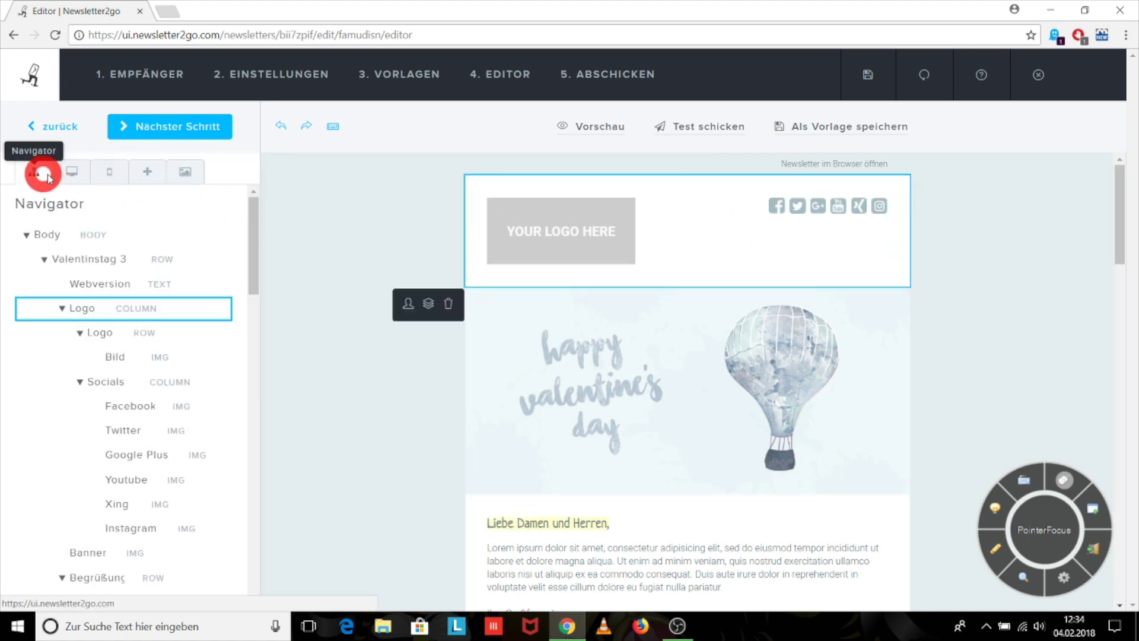
Step: Display the predefined content blocks and look through the newsletter down to the quote section
{"action": "left_click", "coordinate": [147, 171]}
{"action": "left_click", "coordinate": [585, 336]}
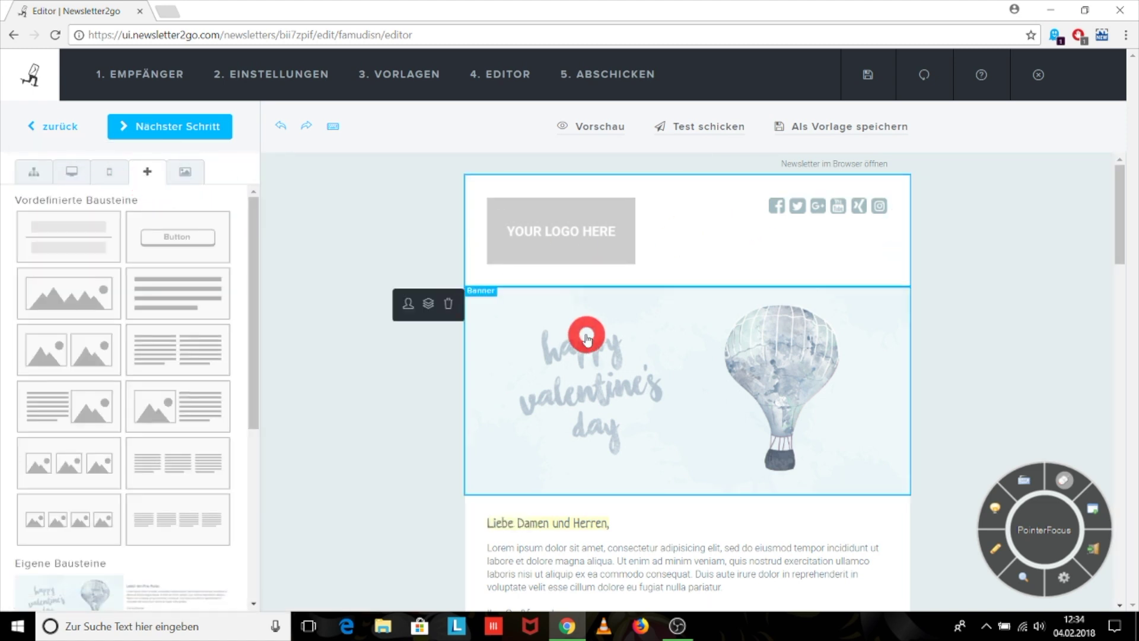
{"action": "scroll", "coordinate": [586, 337], "scroll_direction": "down", "scroll_amount": 12}
{"action": "scroll", "coordinate": [586, 335], "scroll_direction": "down", "scroll_amount": 5}
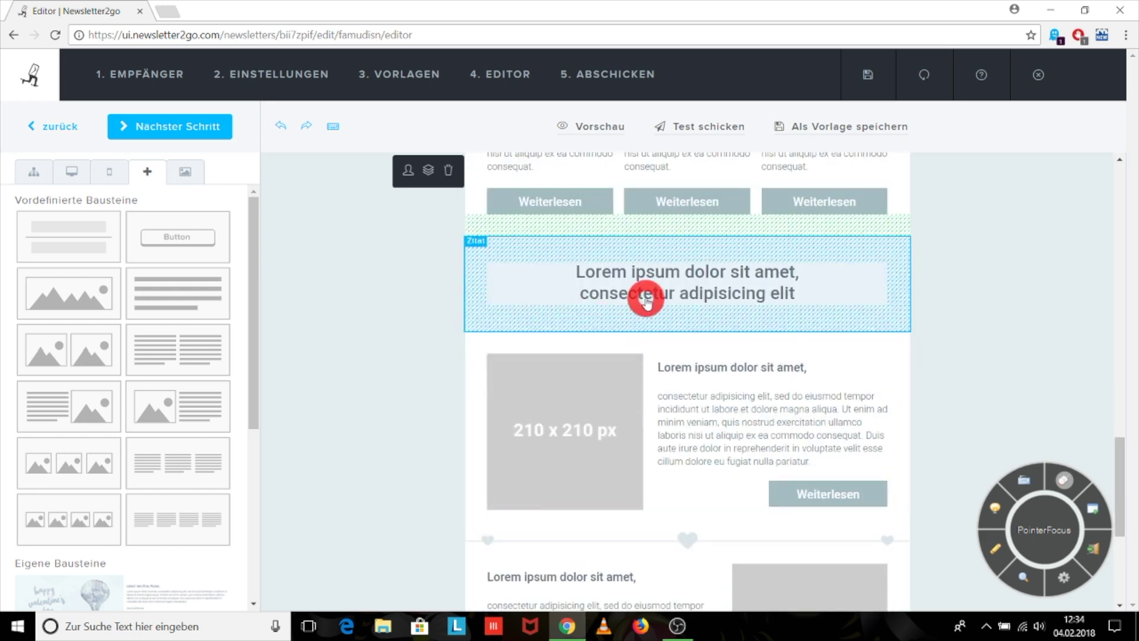
Step: Delete the quote section below the three-column articles and undo that deletion
{"action": "left_click", "coordinate": [647, 301]}
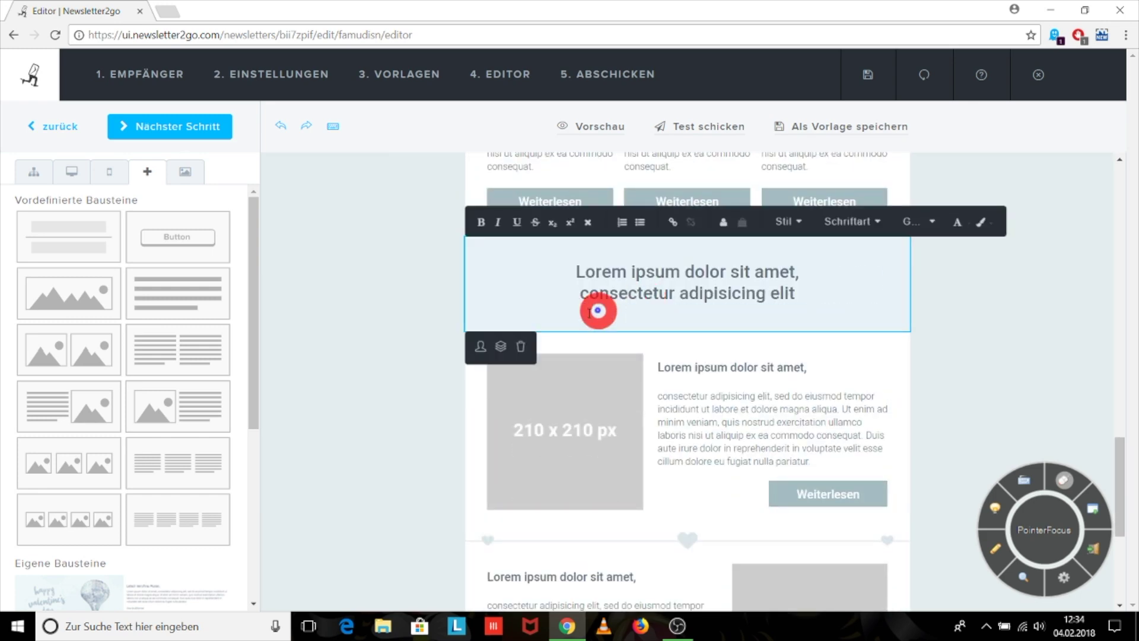
{"action": "left_click", "coordinate": [522, 347]}
{"action": "left_click", "coordinate": [705, 382]}
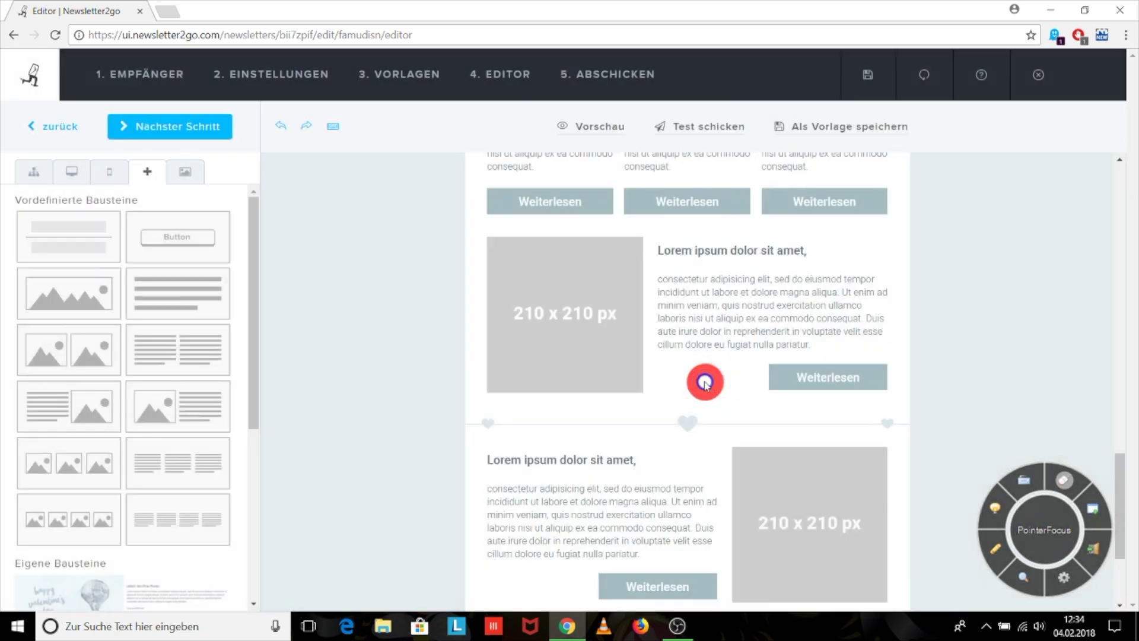
{"action": "scroll", "coordinate": [560, 331], "scroll_direction": "up", "scroll_amount": 1}
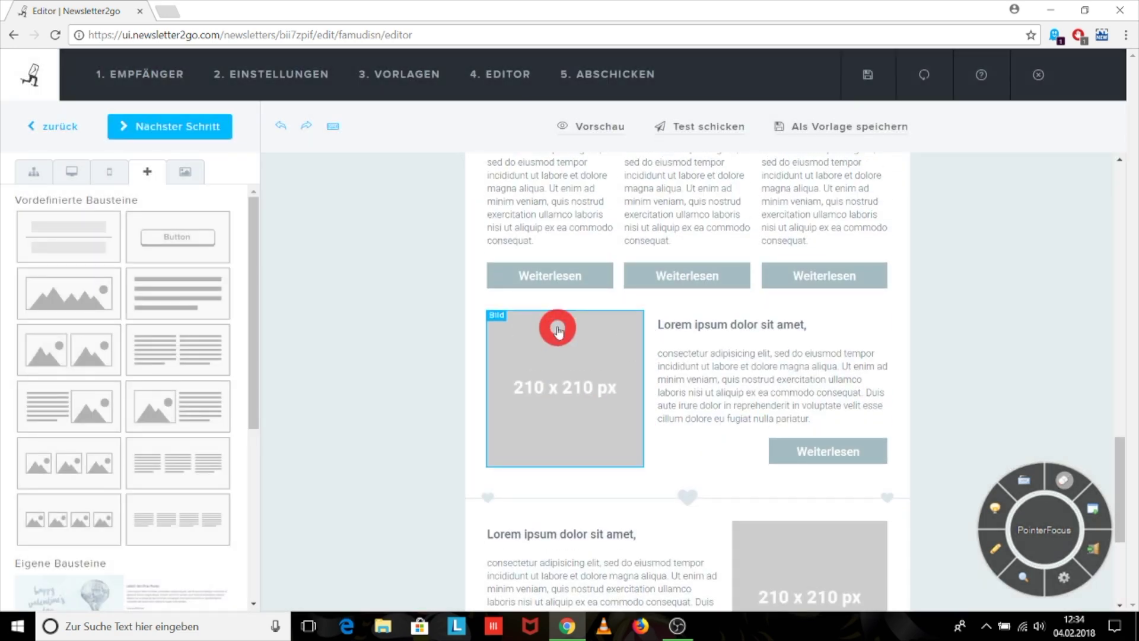
{"action": "scroll", "coordinate": [558, 330], "scroll_direction": "up", "scroll_amount": 2}
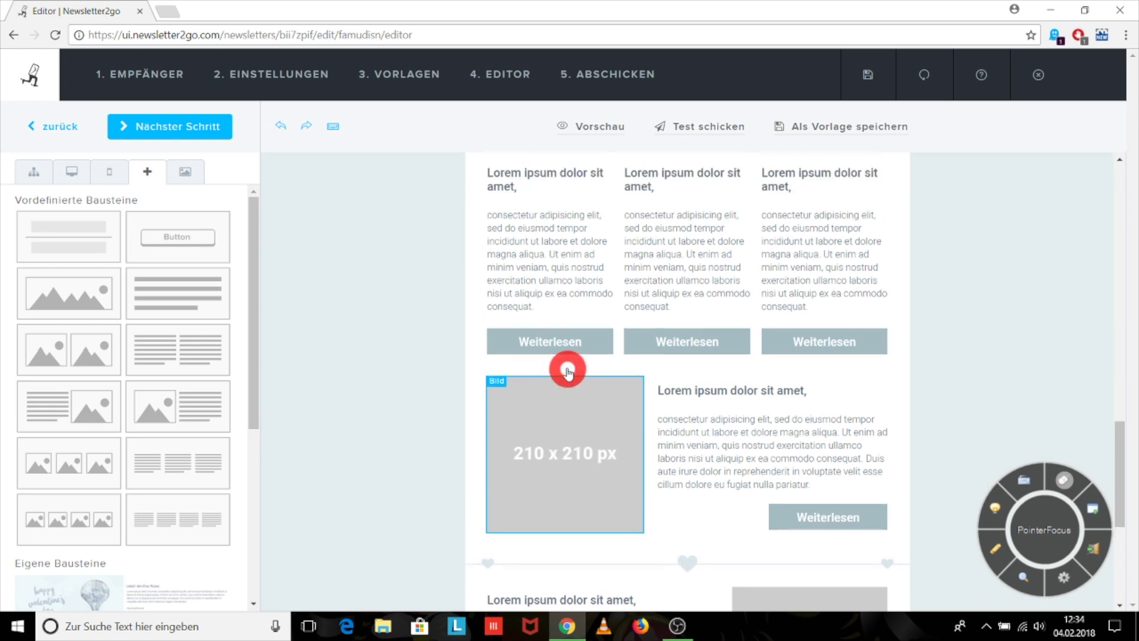
{"action": "left_click", "coordinate": [281, 125]}
Step: Insert a predefined single-column text block between the three-column articles and the quote section, and delete it again
{"action": "scroll", "coordinate": [632, 365], "scroll_direction": "down", "scroll_amount": 2}
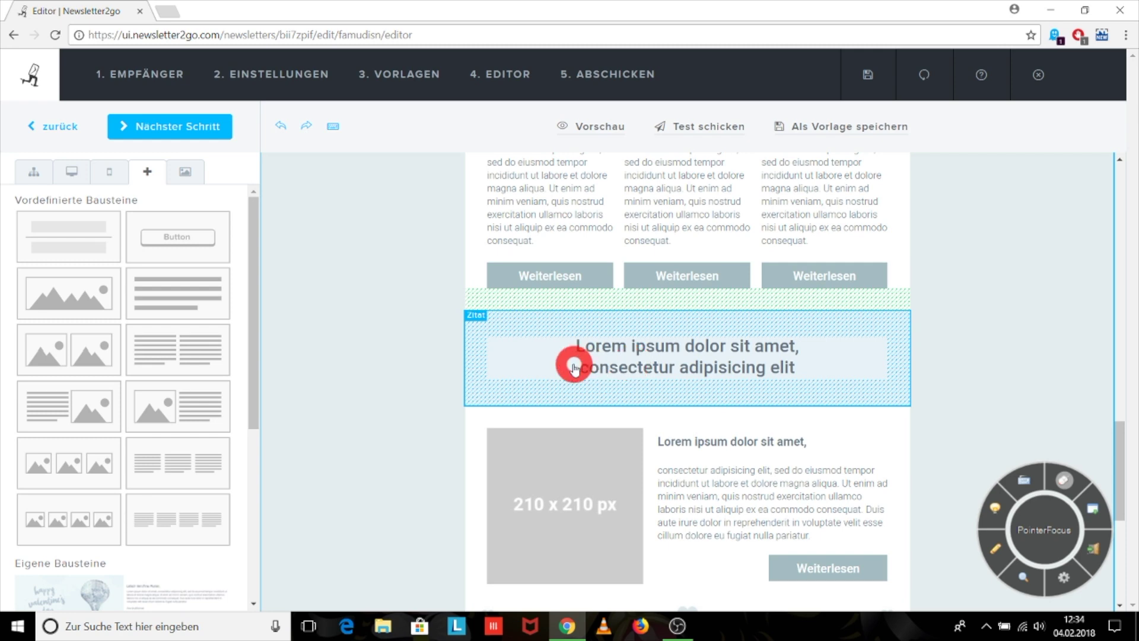
{"action": "scroll", "coordinate": [425, 399], "scroll_direction": "down", "scroll_amount": 5}
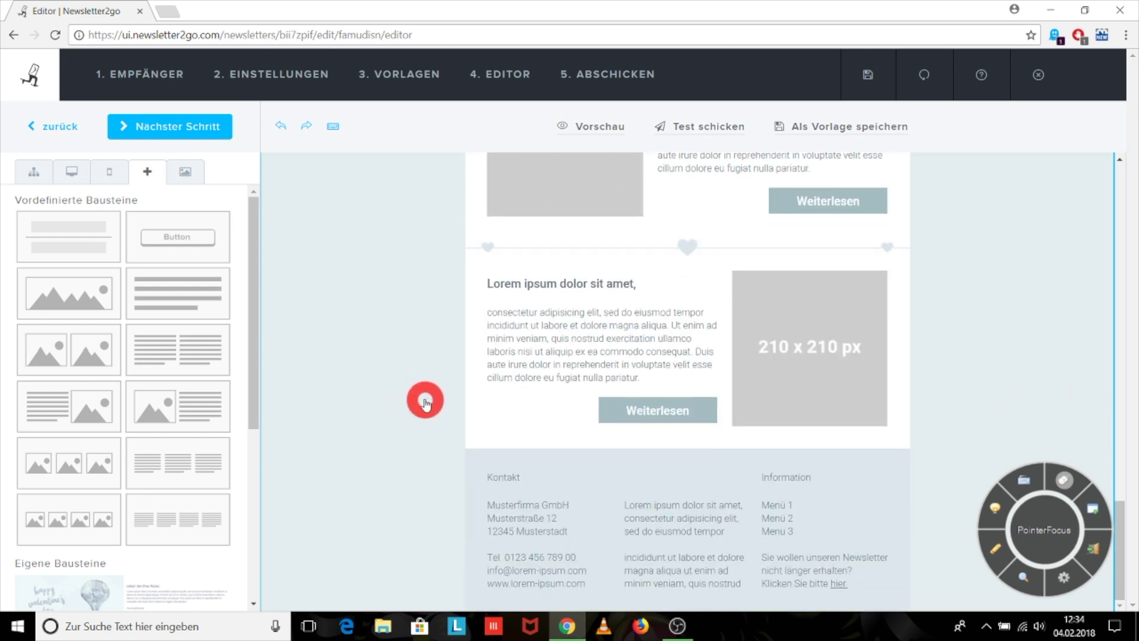
{"action": "scroll", "coordinate": [425, 401], "scroll_direction": "up", "scroll_amount": 5}
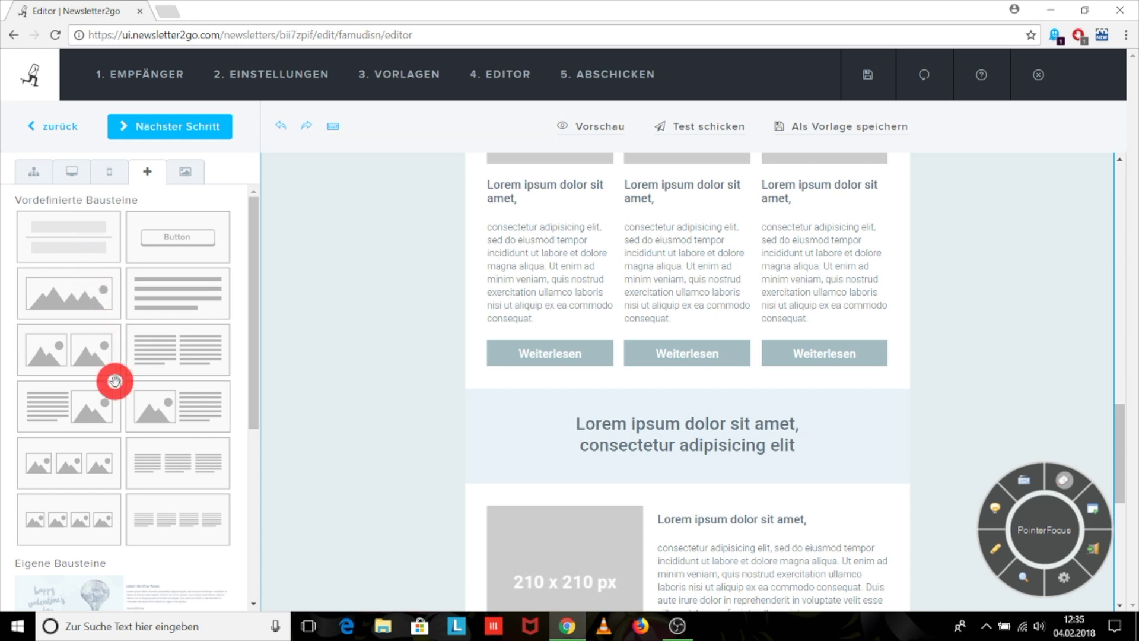
{"action": "left_click_drag", "start_coordinate": [178, 299], "coordinate": [574, 376]}
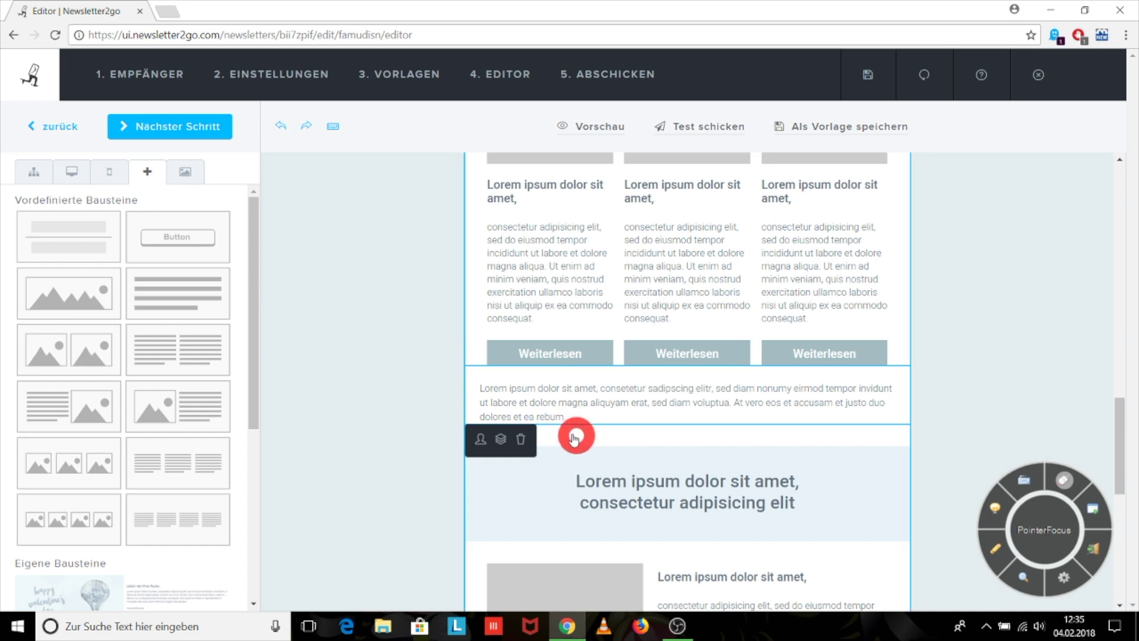
{"action": "left_click", "coordinate": [521, 440]}
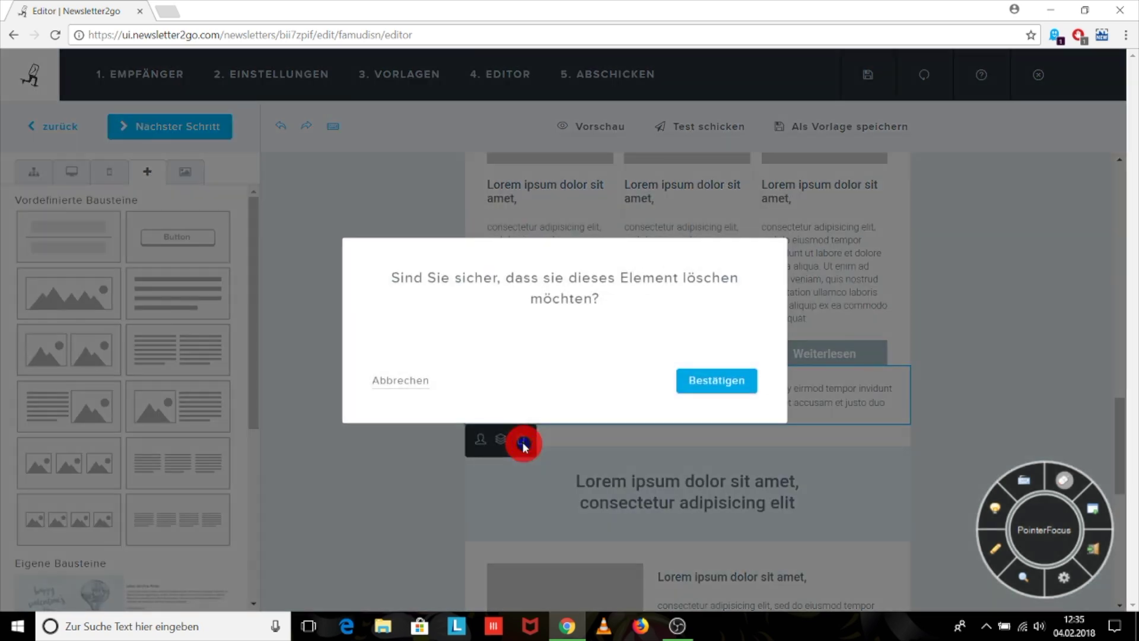
{"action": "left_click", "coordinate": [712, 383]}
Step: Open the newsletter preview and look through the desktop version of the Valentine's Day mailing
{"action": "scroll", "coordinate": [501, 368], "scroll_direction": "down", "scroll_amount": 10}
{"action": "scroll", "coordinate": [458, 398], "scroll_direction": "up", "scroll_amount": 5}
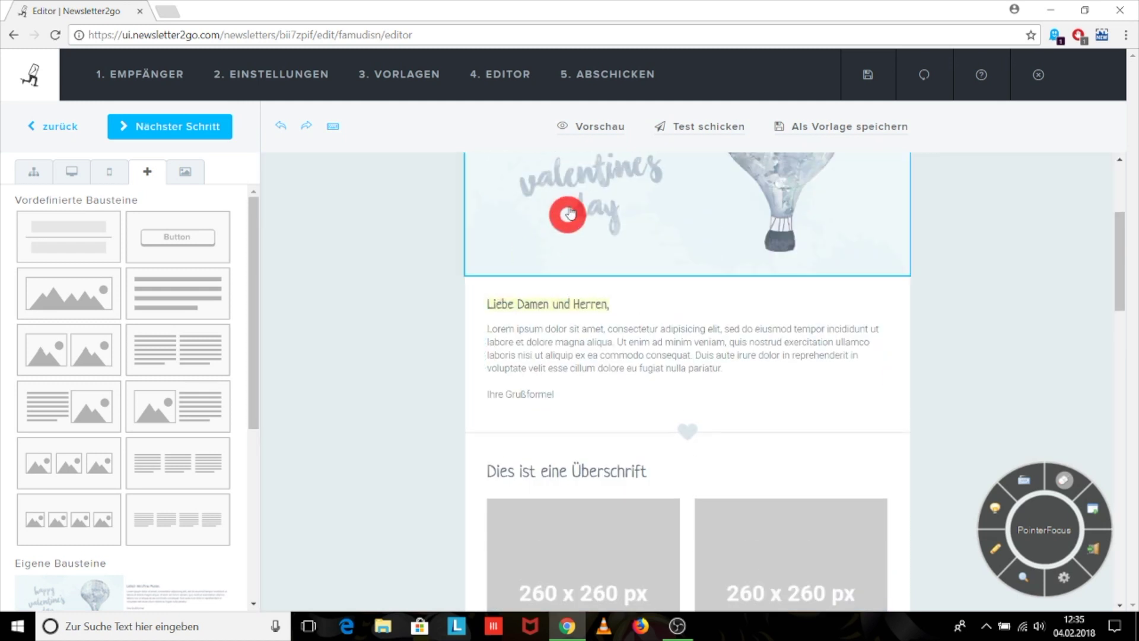
{"action": "left_click", "coordinate": [605, 128]}
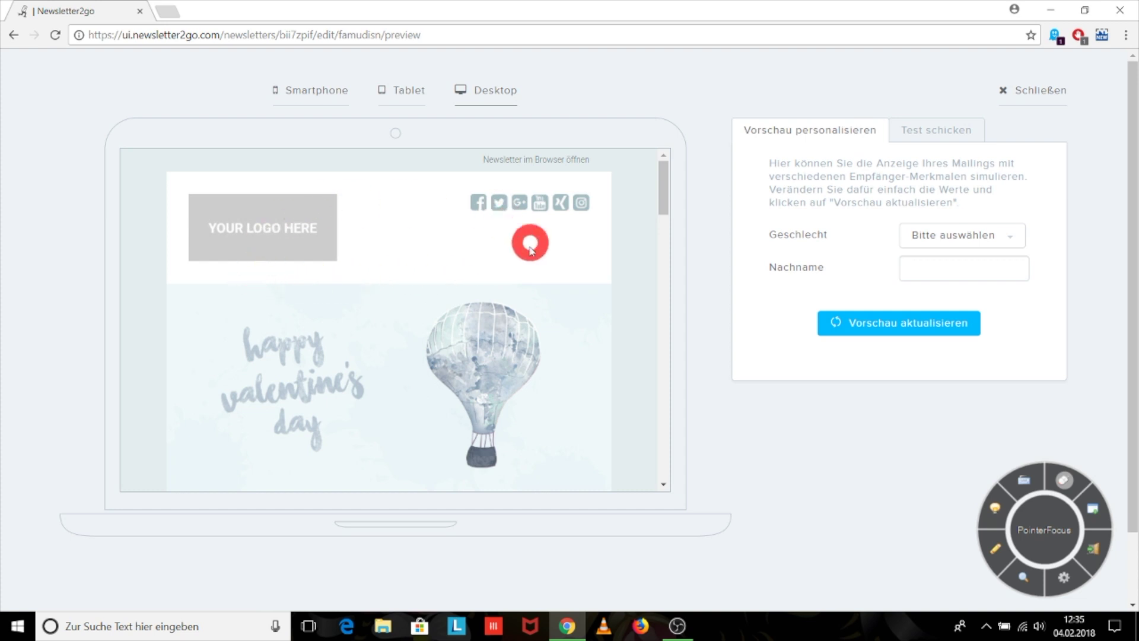
{"action": "scroll", "coordinate": [536, 256], "scroll_direction": "down", "scroll_amount": 8}
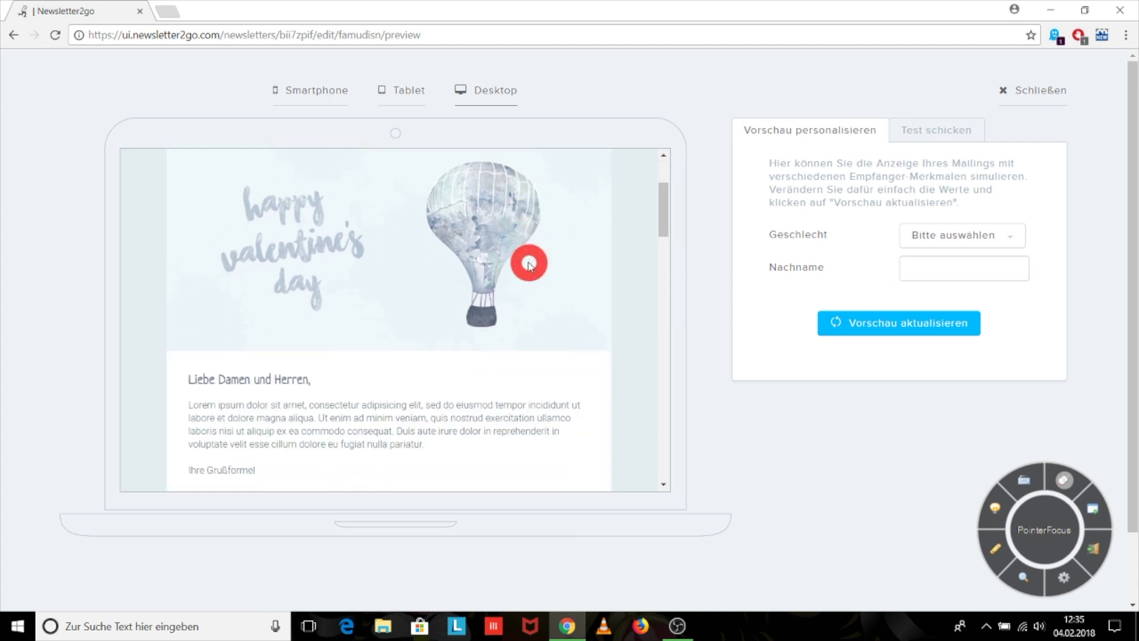
{"action": "scroll", "coordinate": [529, 263], "scroll_direction": "down", "scroll_amount": 10}
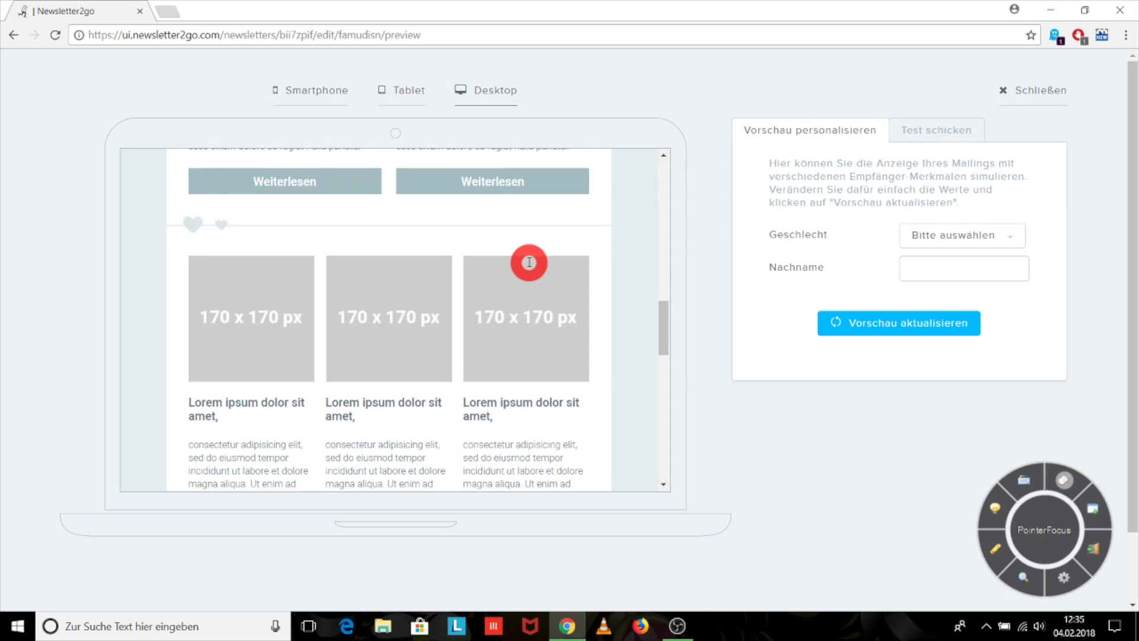
{"action": "scroll", "coordinate": [529, 264], "scroll_direction": "up", "scroll_amount": 18}
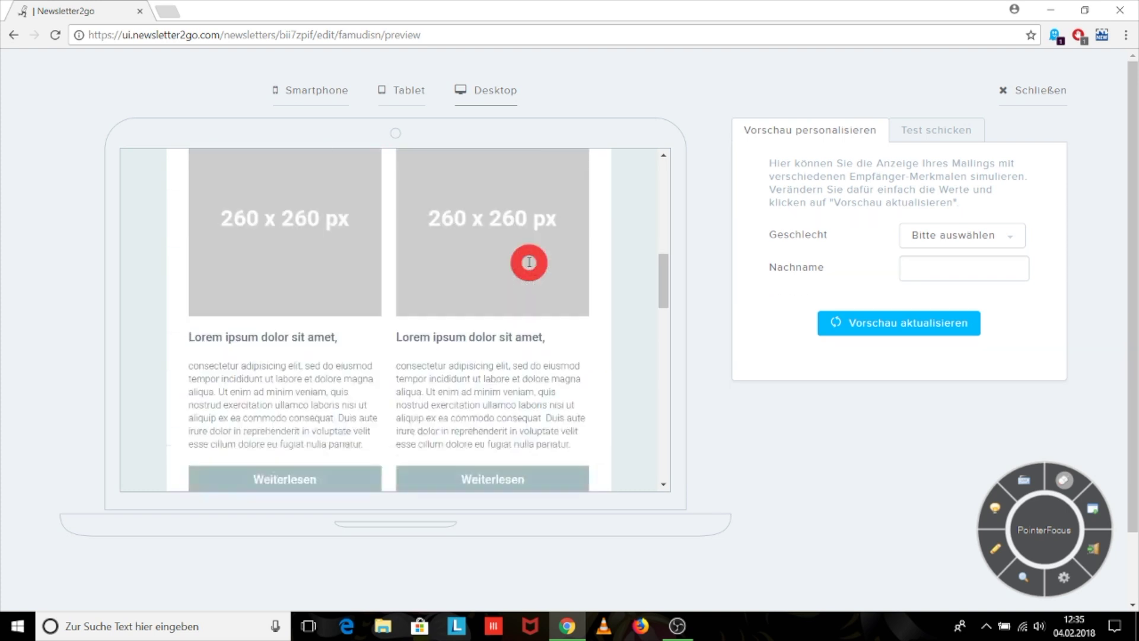
Step: Switch the preview to the tablet version and look through its layout
{"action": "left_click", "coordinate": [405, 95]}
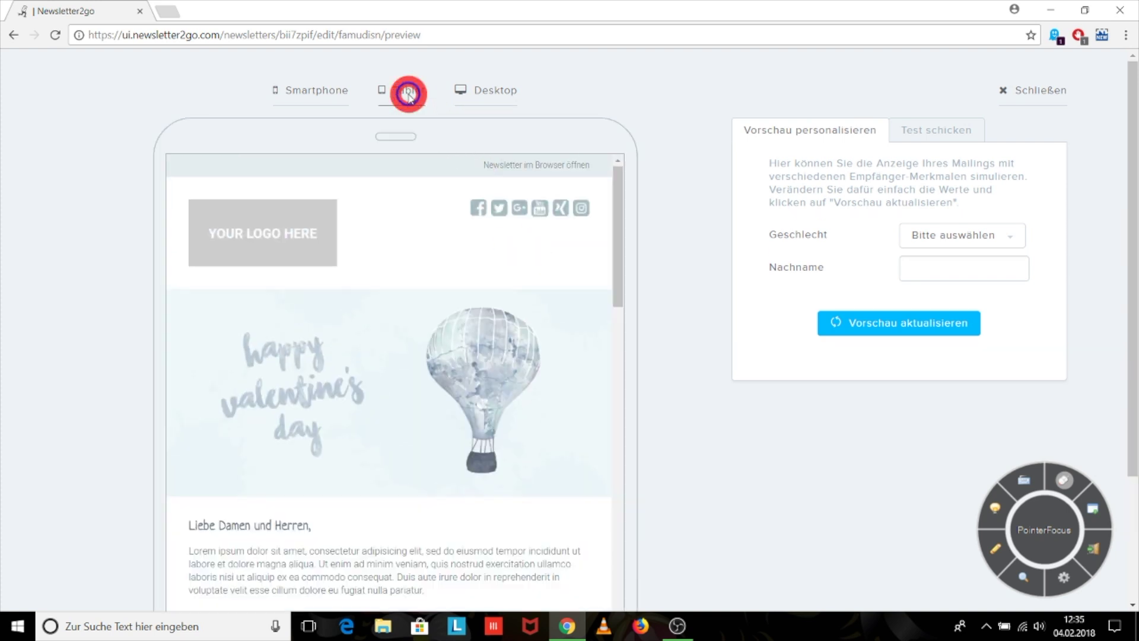
{"action": "scroll", "coordinate": [516, 319], "scroll_direction": "down", "scroll_amount": 11}
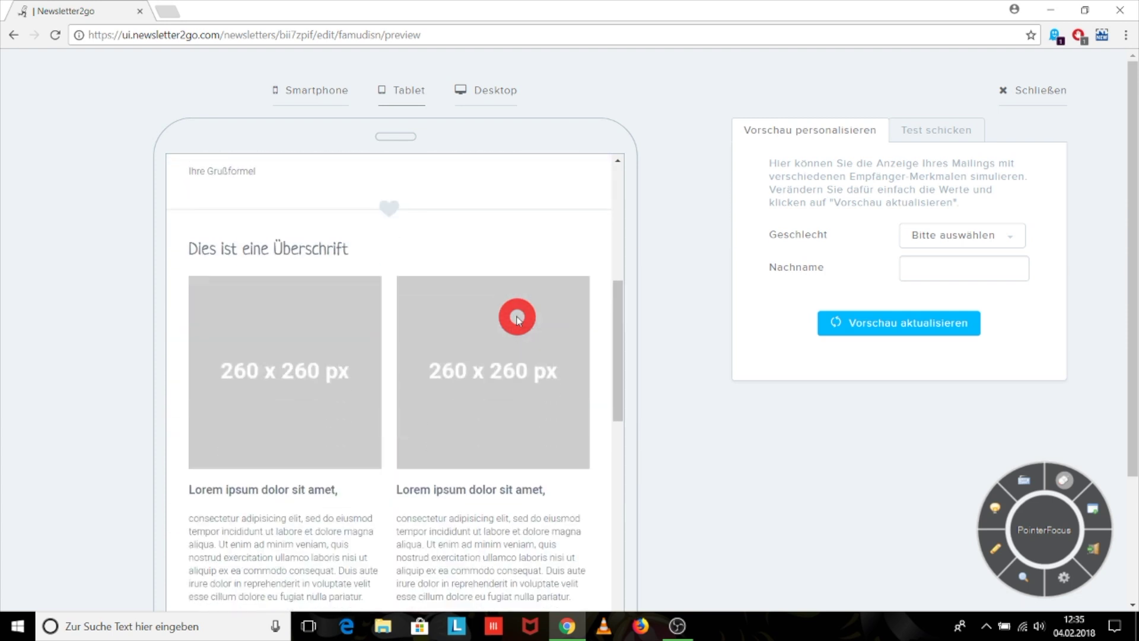
{"action": "scroll", "coordinate": [672, 321], "scroll_direction": "down", "scroll_amount": 3}
{"action": "scroll", "coordinate": [501, 359], "scroll_direction": "up", "scroll_amount": 2}
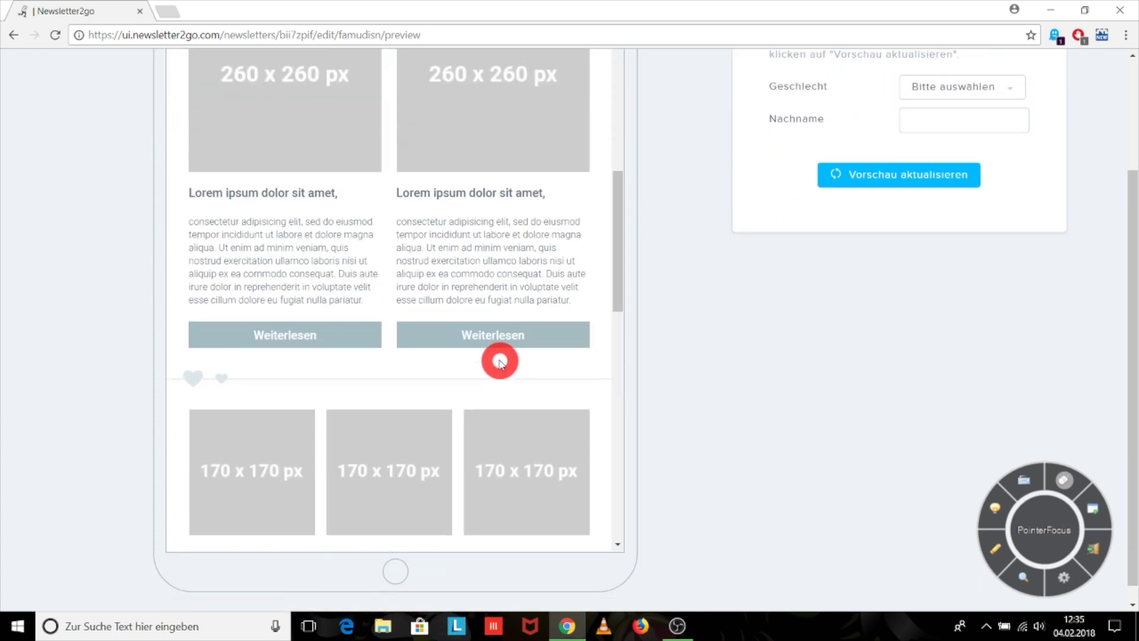
{"action": "scroll", "coordinate": [676, 350], "scroll_direction": "up", "scroll_amount": 3}
{"action": "scroll", "coordinate": [427, 334], "scroll_direction": "up", "scroll_amount": 9}
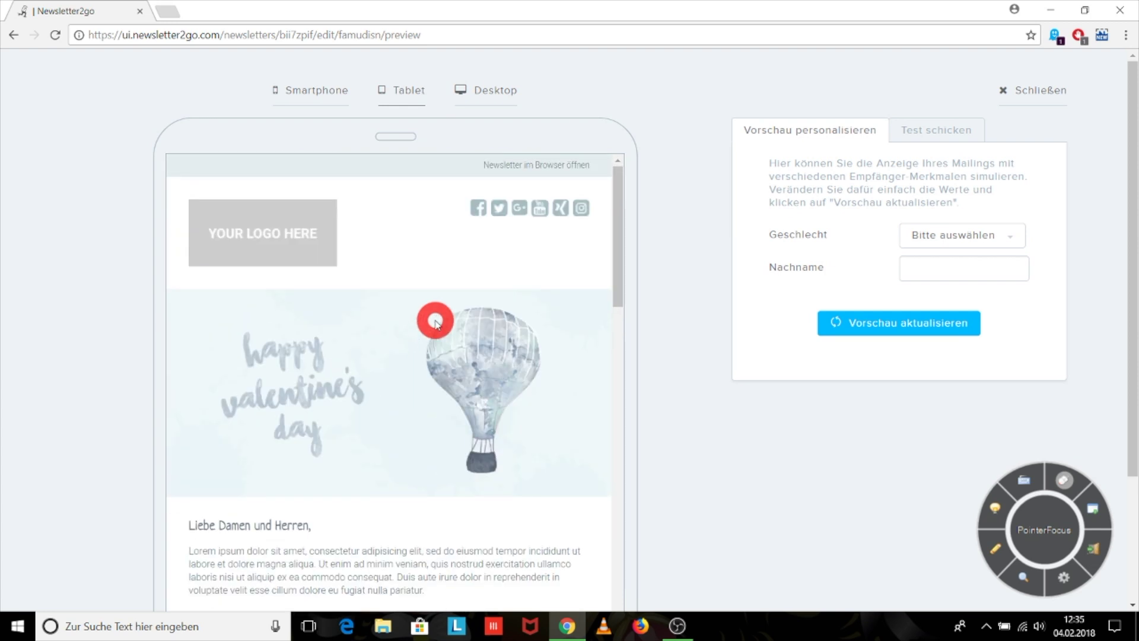
Step: Check the smartphone version of the newsletter in the preview and close the preview
{"action": "left_click", "coordinate": [312, 94]}
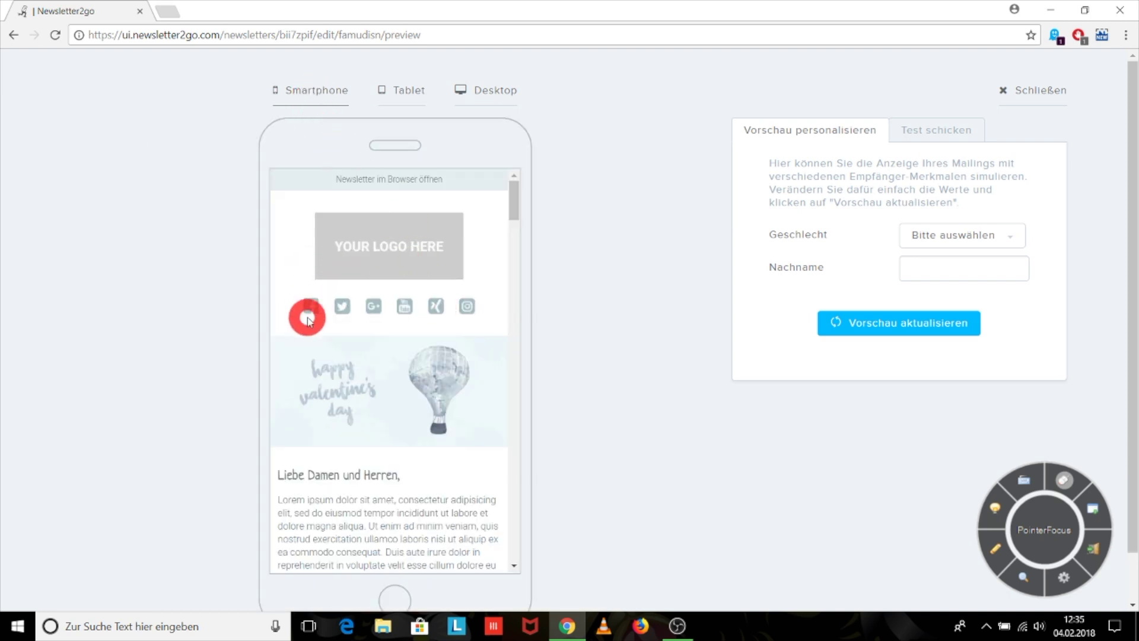
{"action": "scroll", "coordinate": [581, 270], "scroll_direction": "down", "scroll_amount": 1}
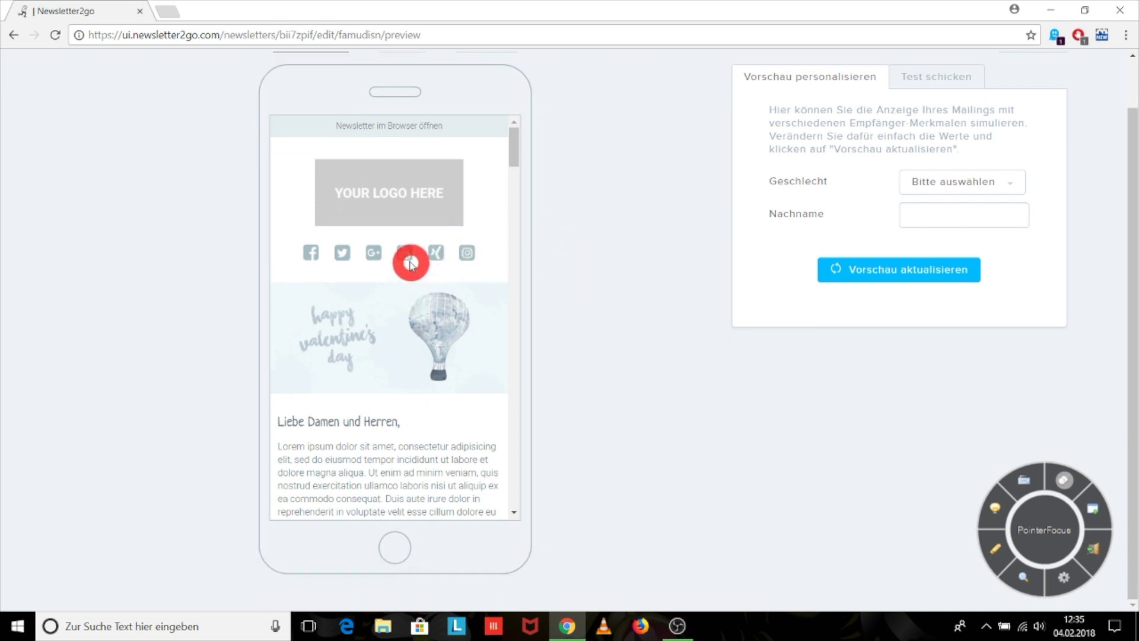
{"action": "scroll", "coordinate": [411, 261], "scroll_direction": "down", "scroll_amount": 5}
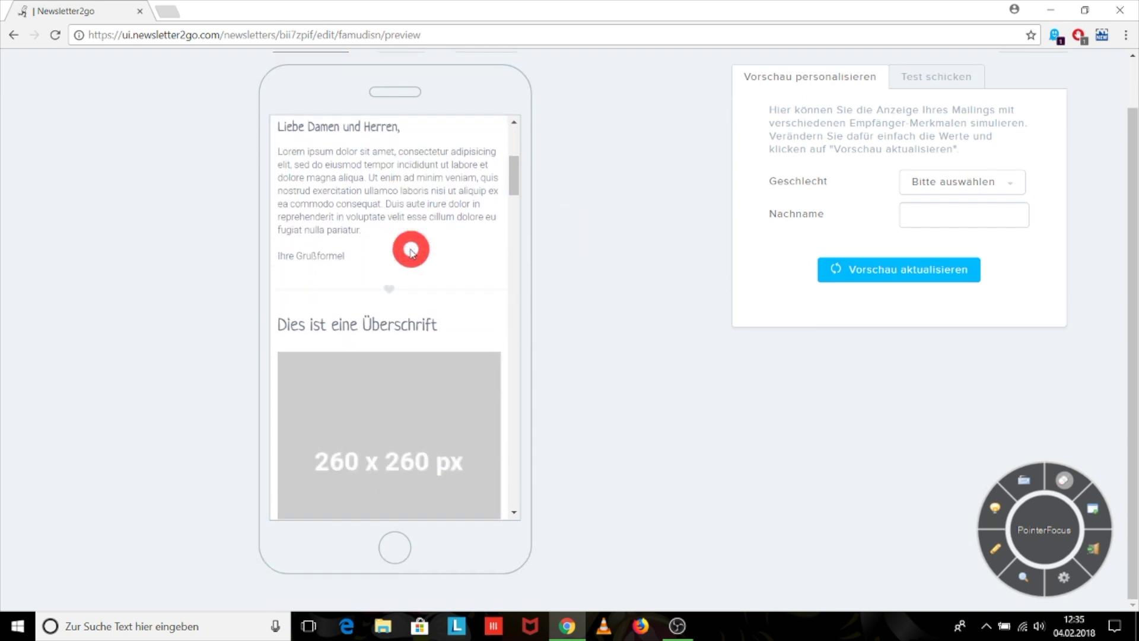
{"action": "scroll", "coordinate": [412, 248], "scroll_direction": "up", "scroll_amount": 5}
{"action": "scroll", "coordinate": [736, 234], "scroll_direction": "up", "scroll_amount": 1}
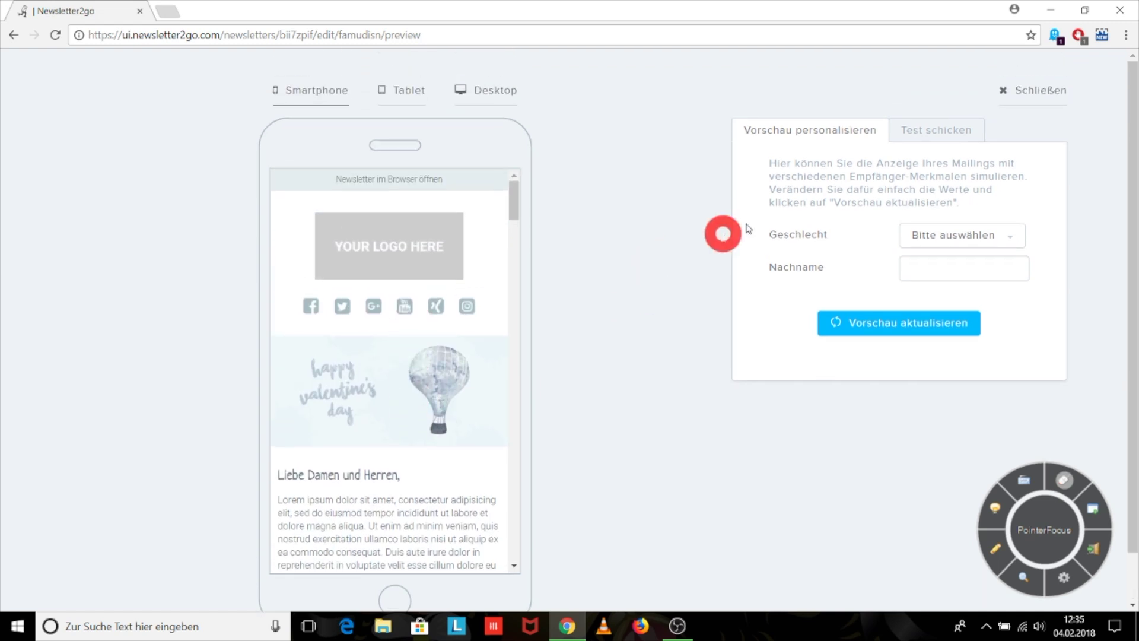
{"action": "left_click", "coordinate": [1050, 91]}
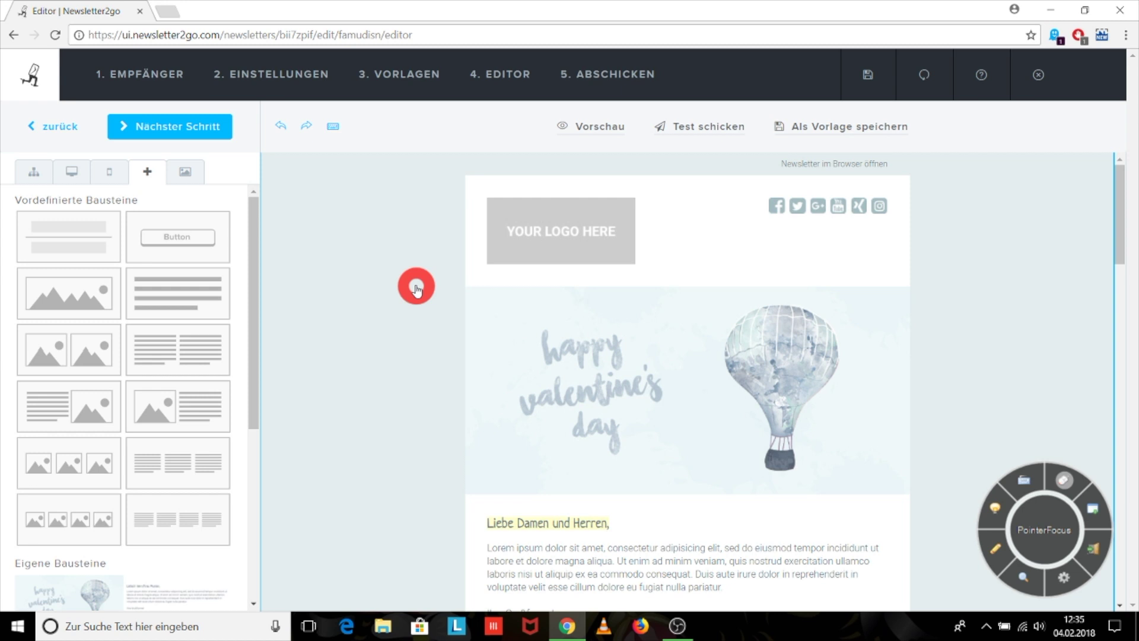
Step: Go to the sending stage and review the pre-send checklist, including the options for sending later or immediately
{"action": "left_click", "coordinate": [600, 76]}
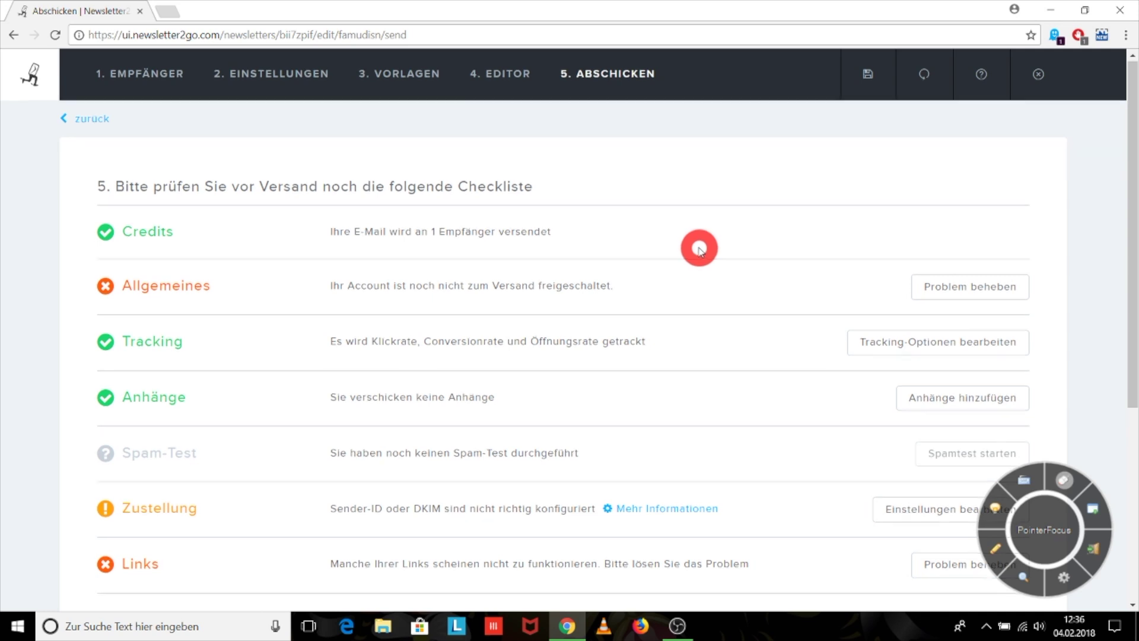
{"action": "scroll", "coordinate": [699, 248], "scroll_direction": "down", "scroll_amount": 5}
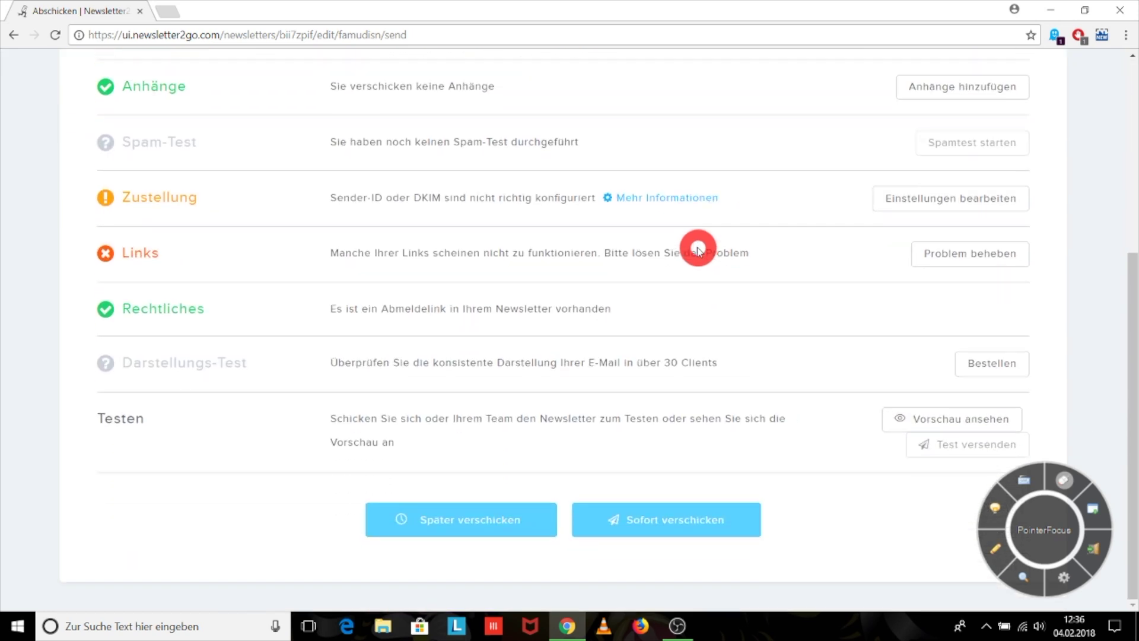
{"action": "scroll", "coordinate": [694, 262], "scroll_direction": "up", "scroll_amount": 3}
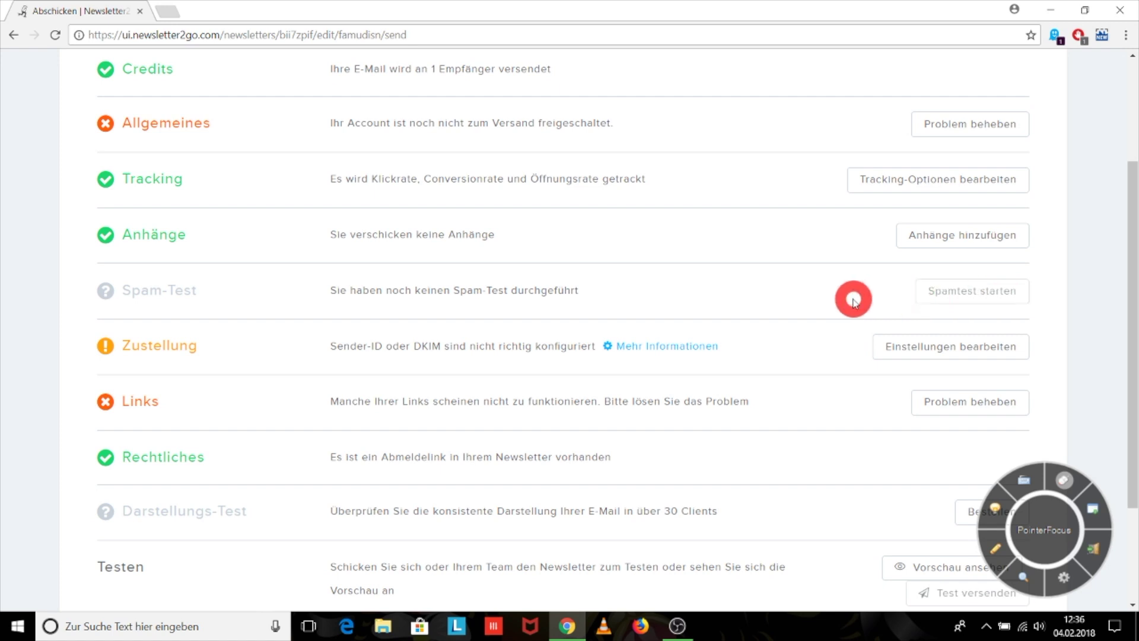
{"action": "scroll", "coordinate": [843, 299], "scroll_direction": "down", "scroll_amount": 3}
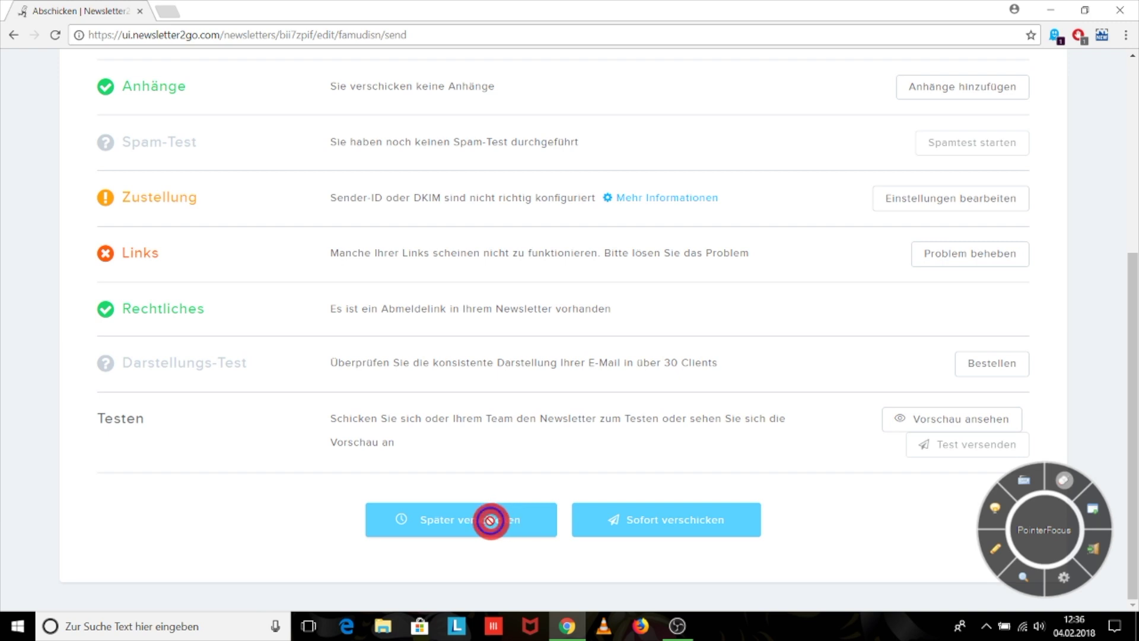
{"action": "scroll", "coordinate": [492, 520], "scroll_direction": "up", "scroll_amount": 6}
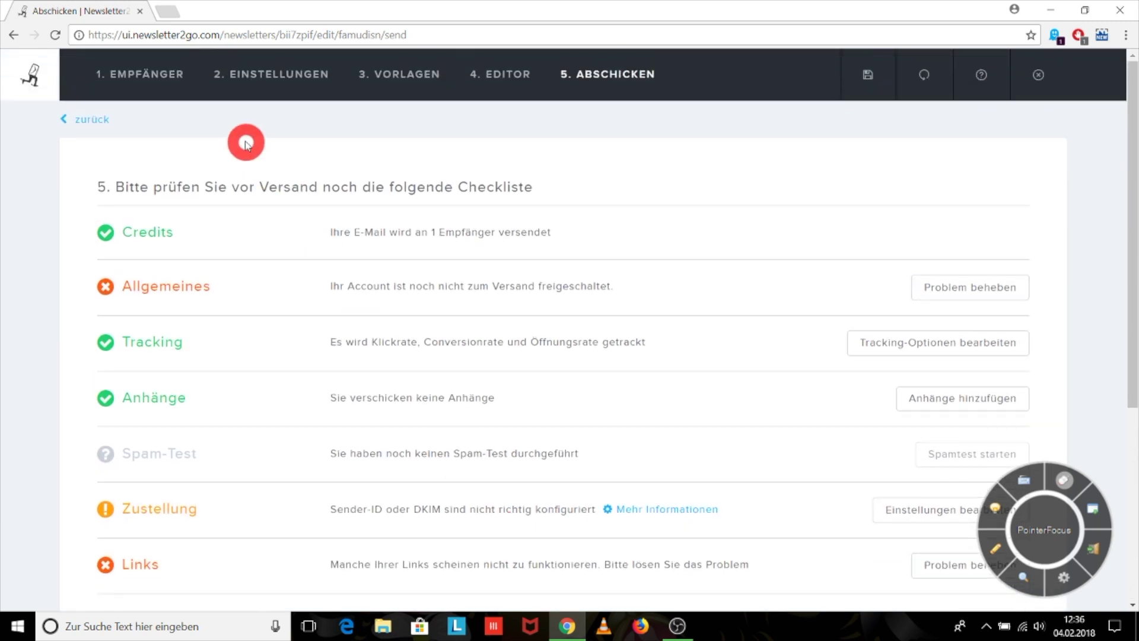
Step: Leave the mailing's editing mode, confirming the exit, and return to the overview of newsletter drafts
{"action": "left_click", "coordinate": [32, 68]}
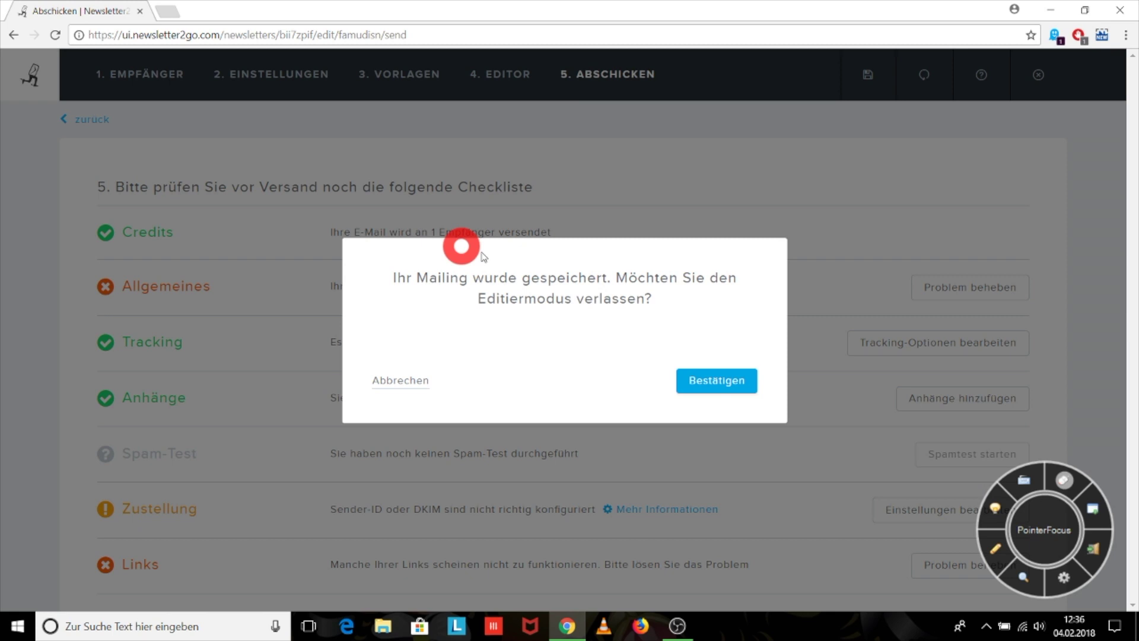
{"action": "left_click", "coordinate": [690, 385]}
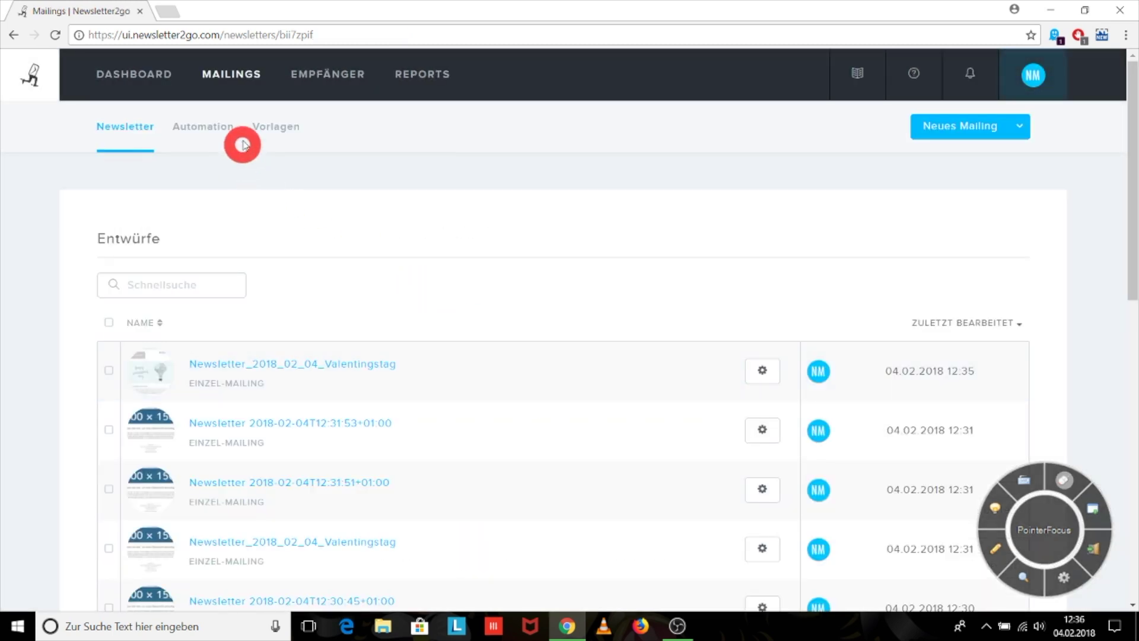
{"action": "scroll", "coordinate": [475, 292], "scroll_direction": "down", "scroll_amount": 1}
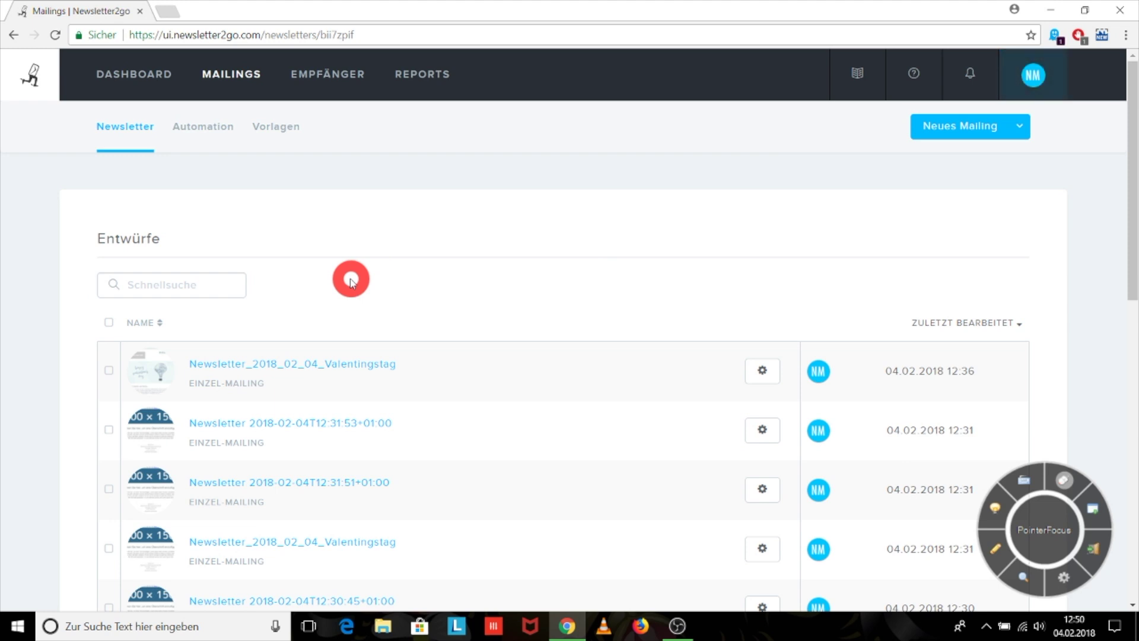
Step: Log out of the Newsletter2Go account
{"action": "left_click", "coordinate": [1033, 73]}
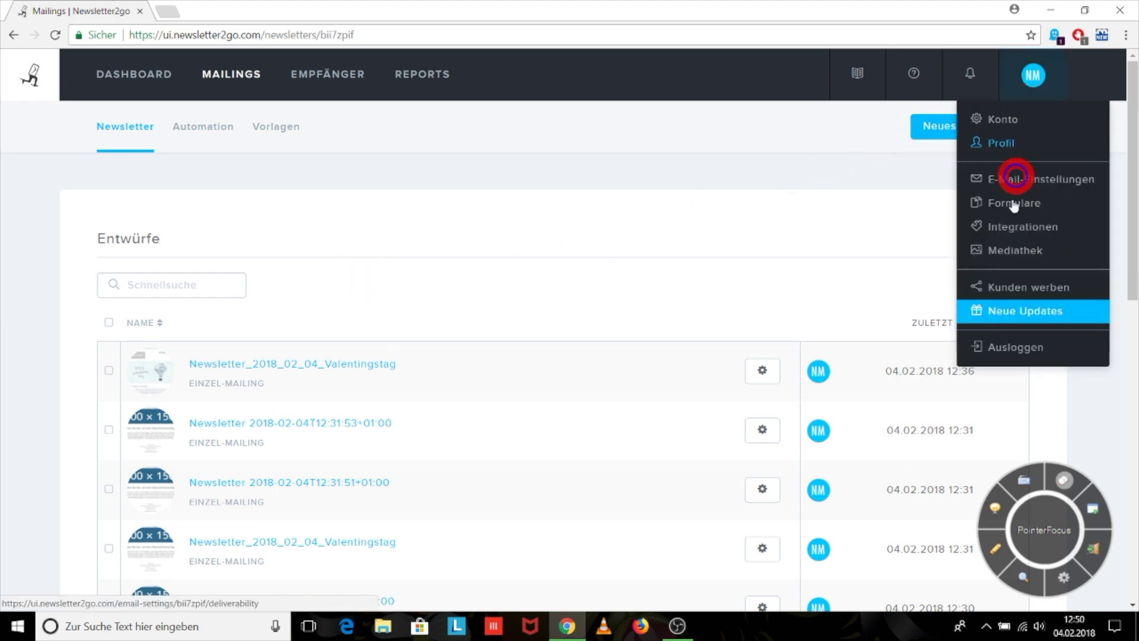
{"action": "left_click", "coordinate": [1009, 348]}
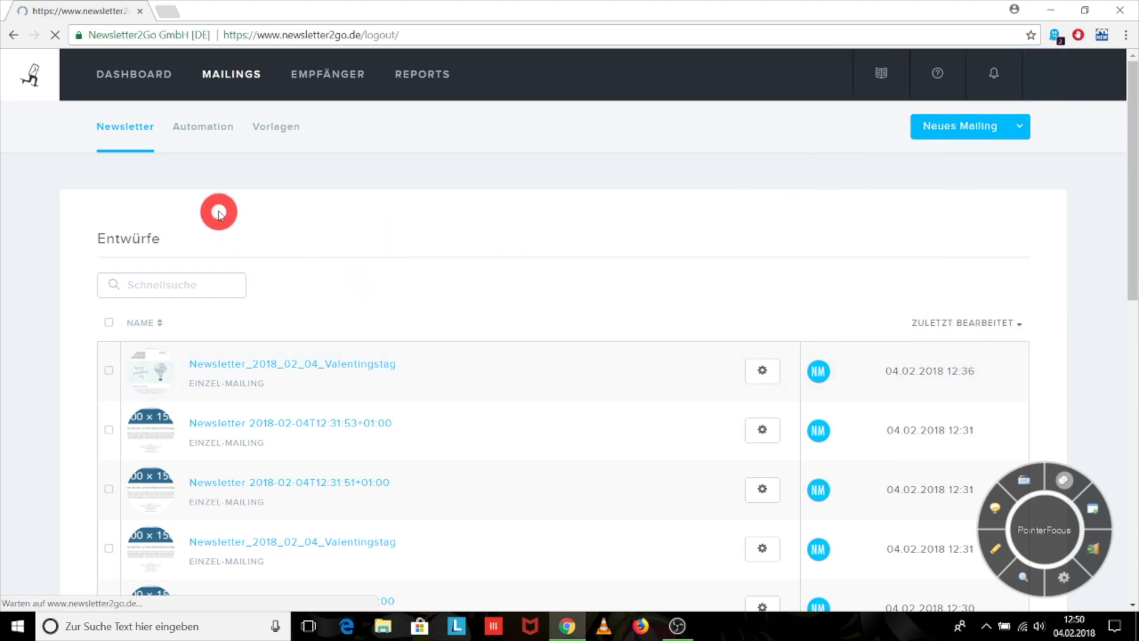